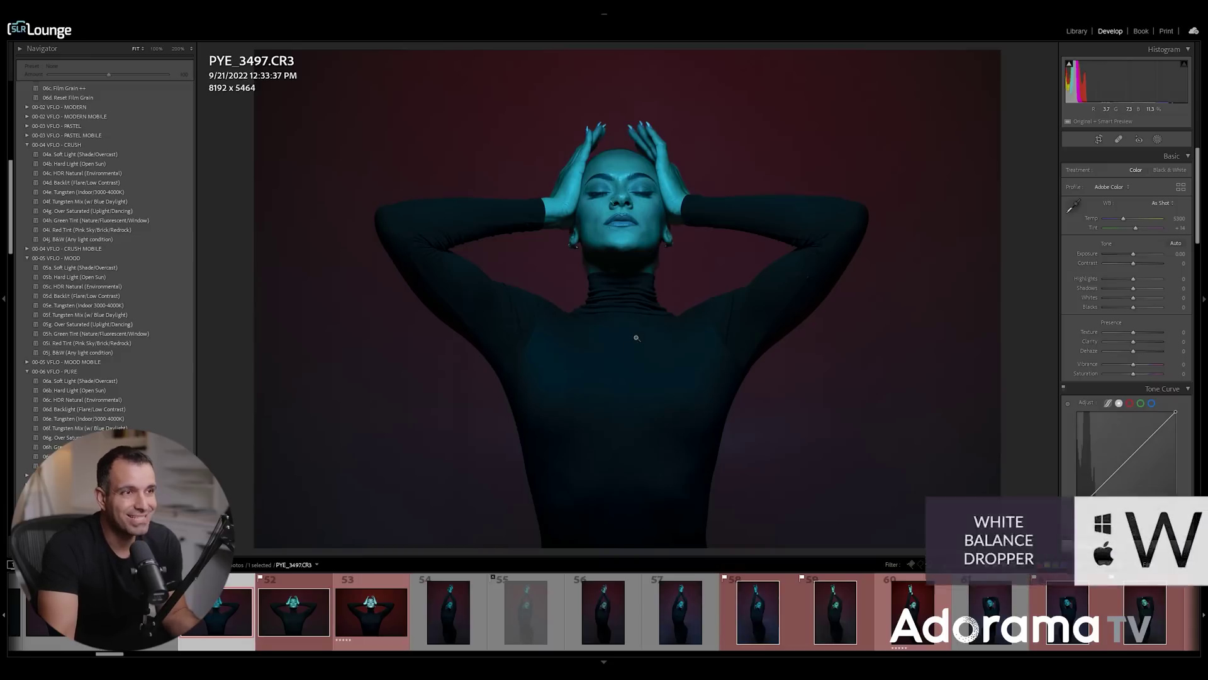
Step: Try neutral white balance samples on the sweater and the red background, and reset the photo's adjustments
key("w")
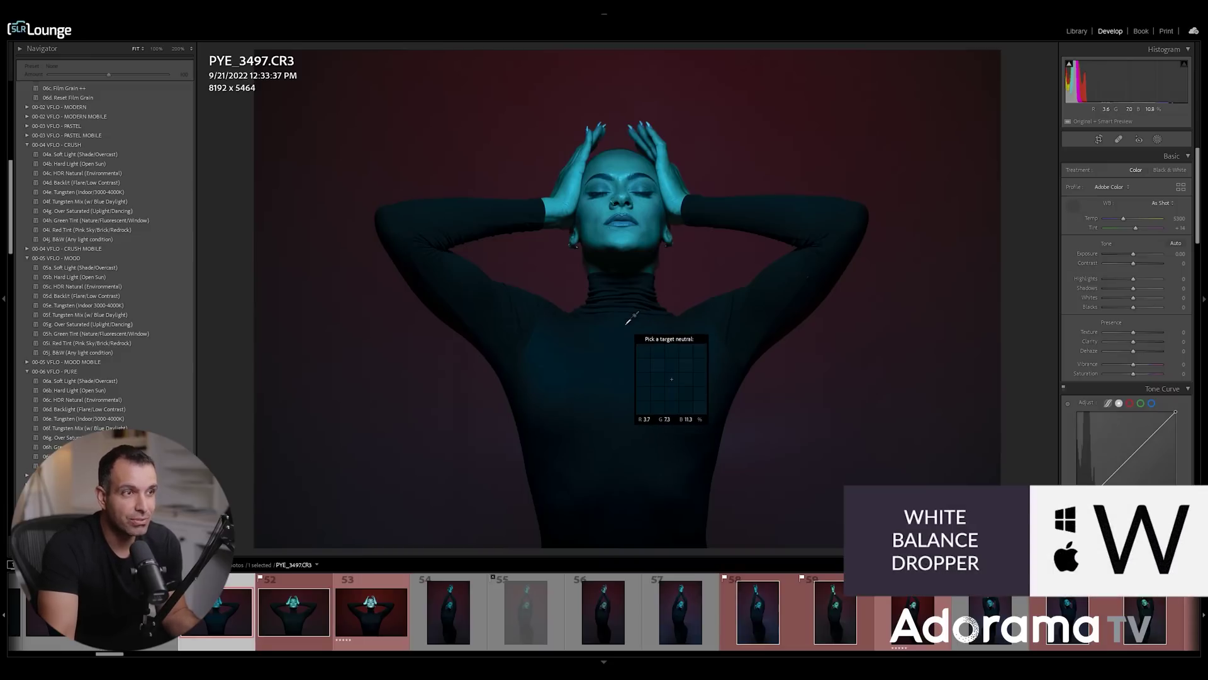
left_click(630, 318)
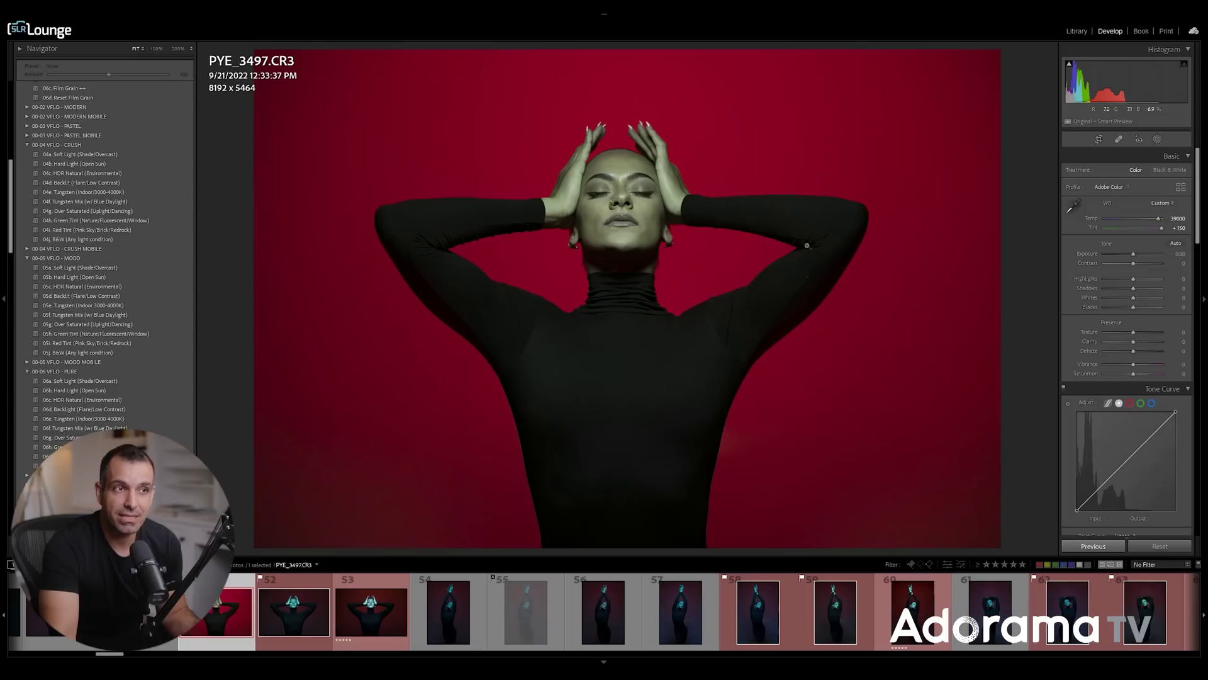
left_click(712, 155)
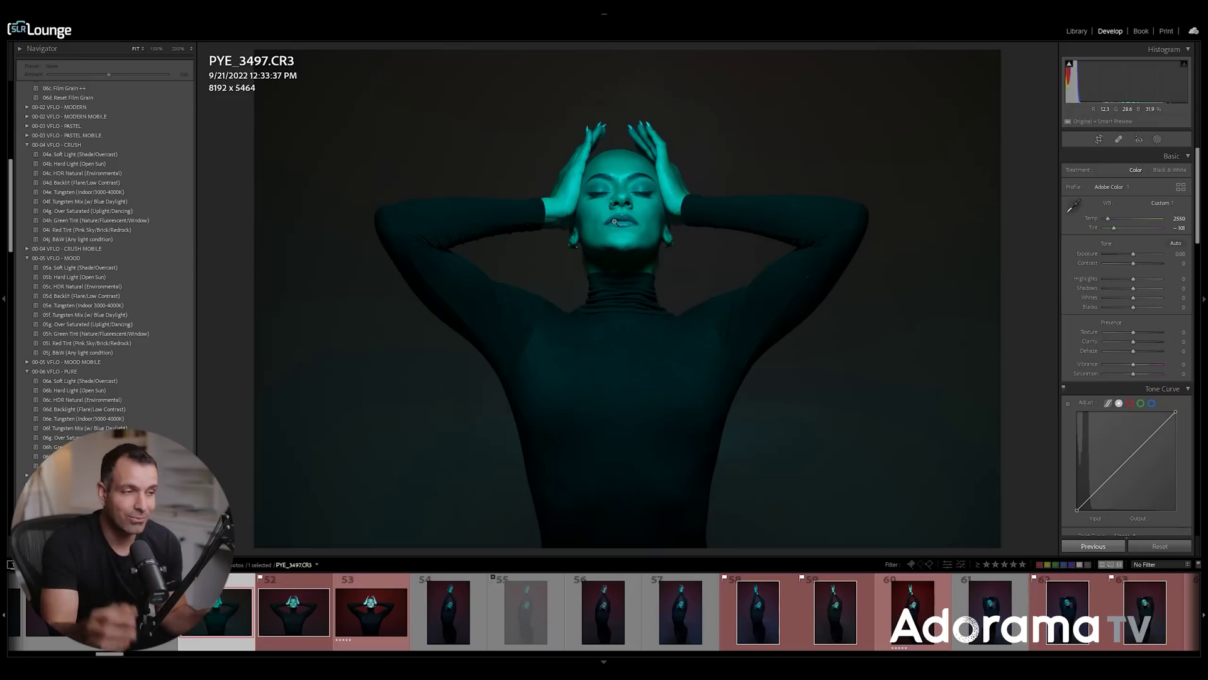
left_click(680, 393)
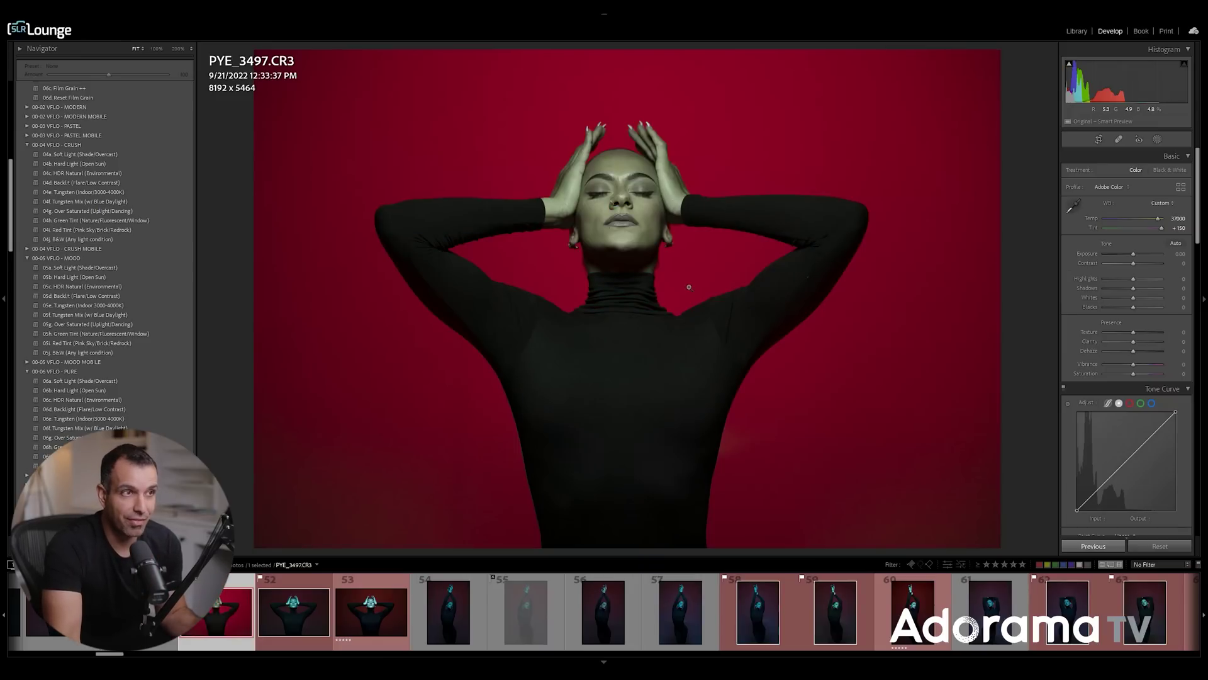
left_click(744, 127)
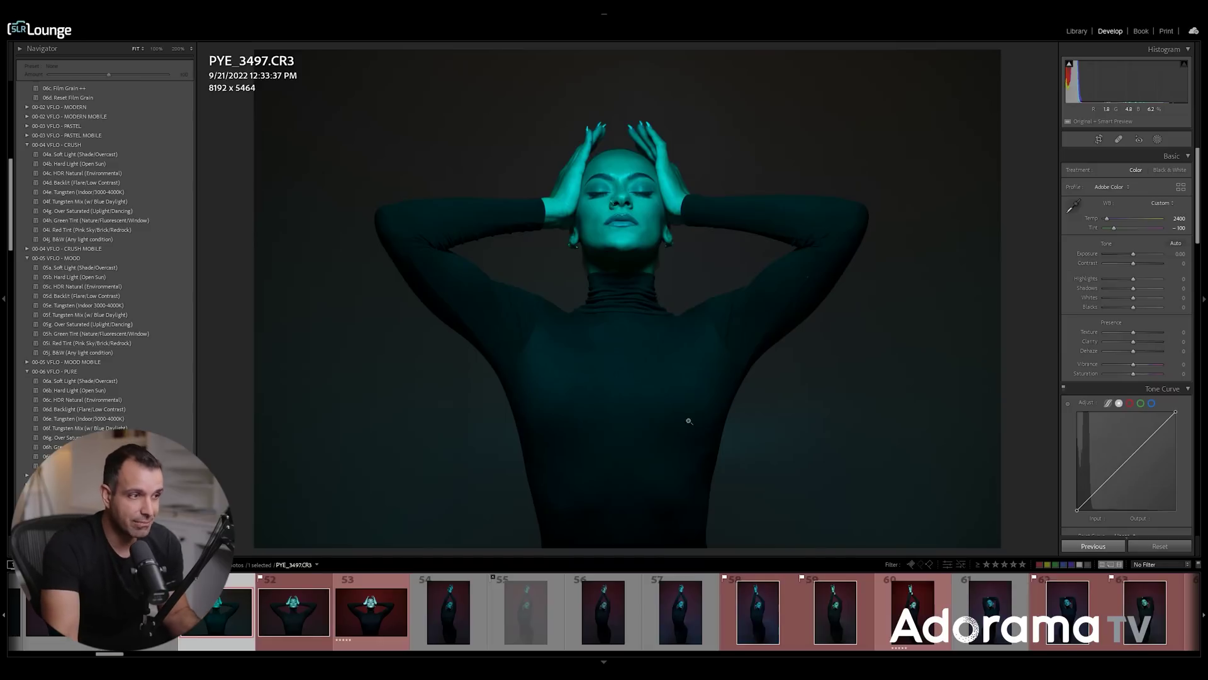
left_click(366, 608)
left_click(224, 622)
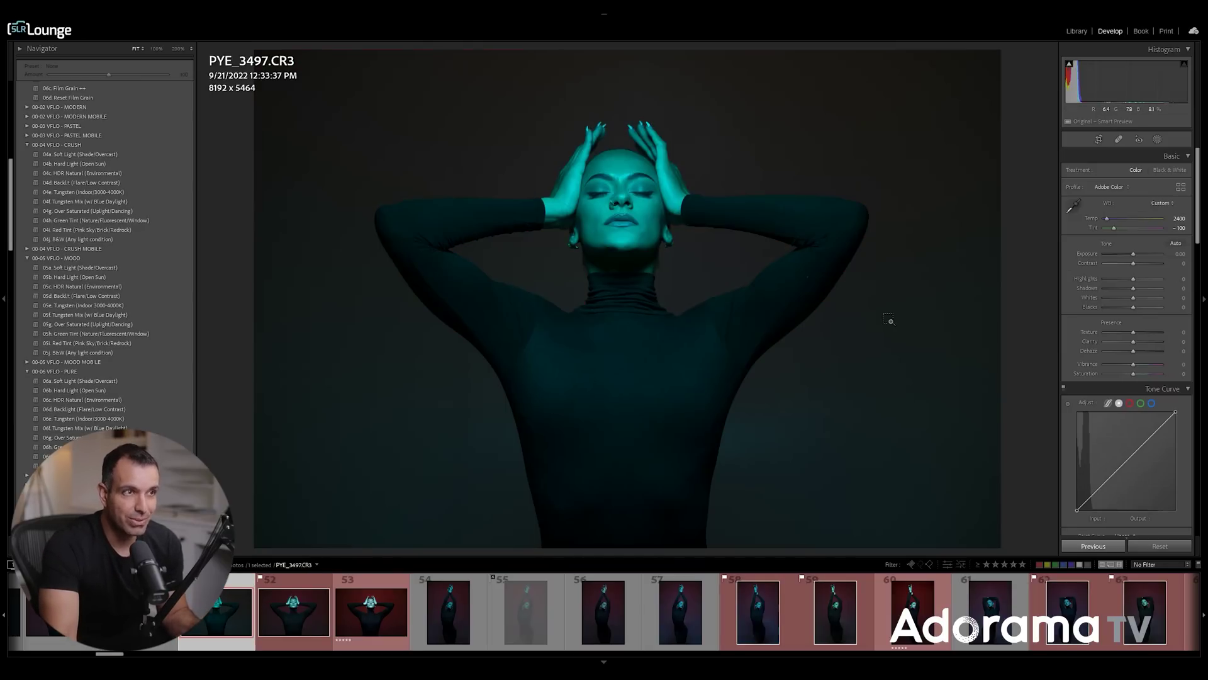
key("ctrl+shift+r")
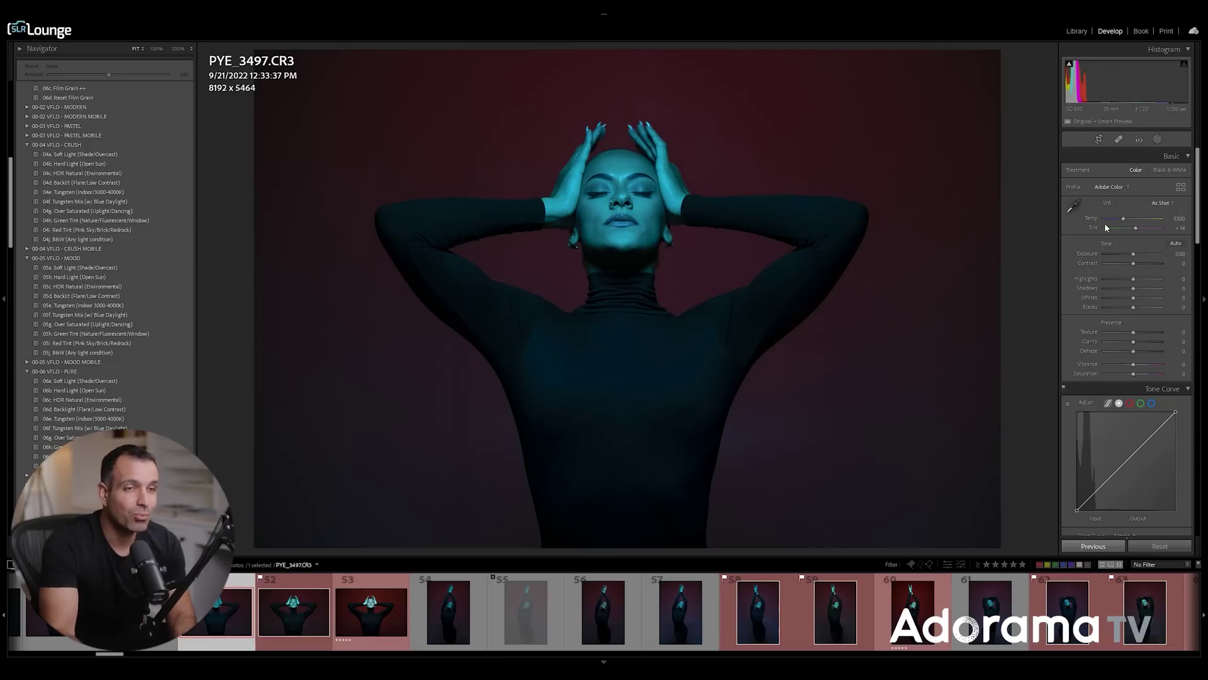
Step: Set the photo's white balance to a Tint of +34 and a Temp of 7500
left_click(1141, 229)
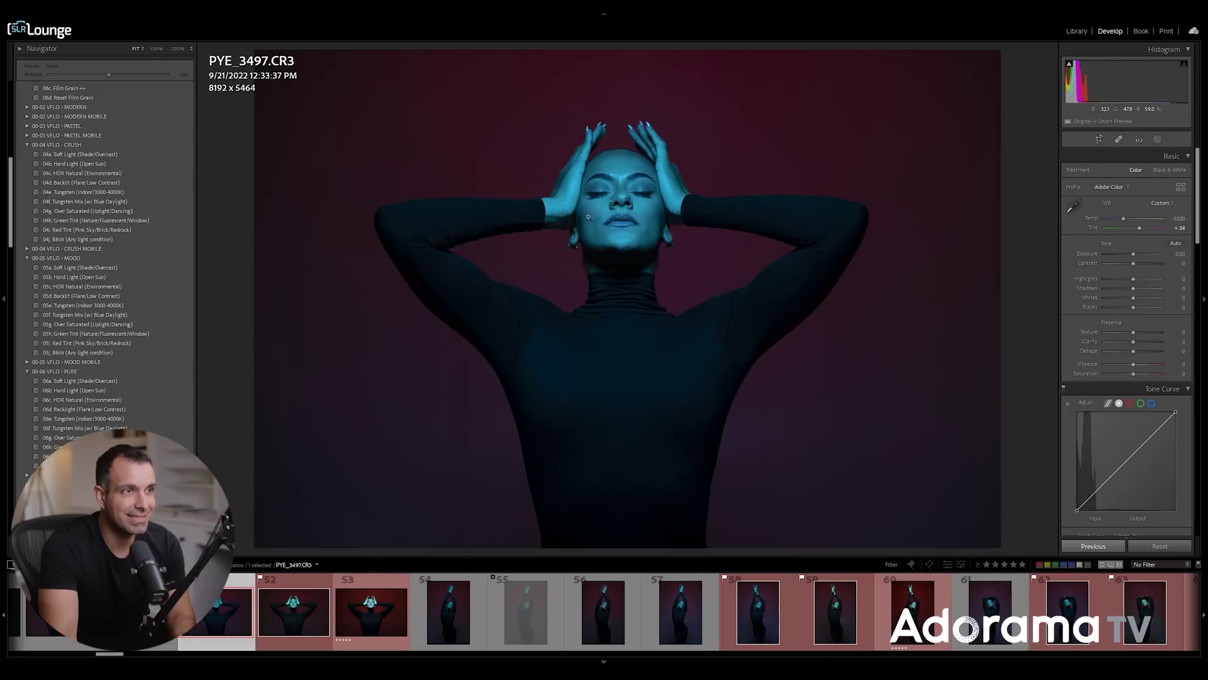
left_click(1130, 218)
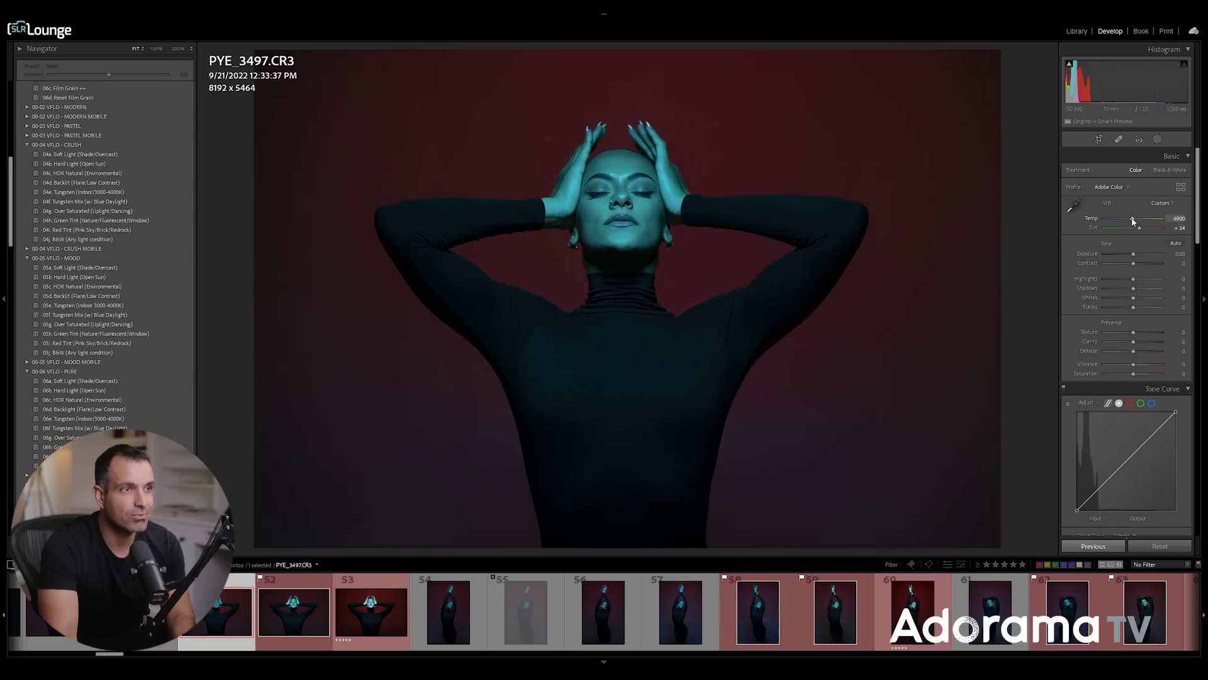
scroll(1132, 219, "up", 4)
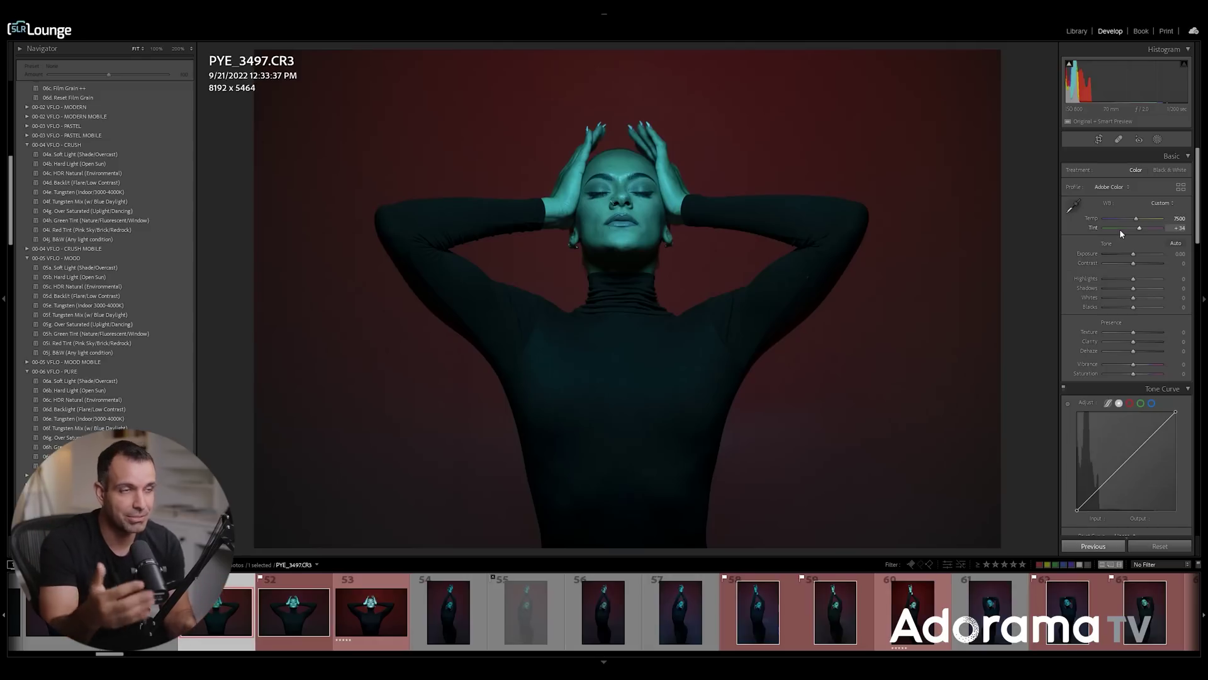
key("period")
key("period")
key("period")
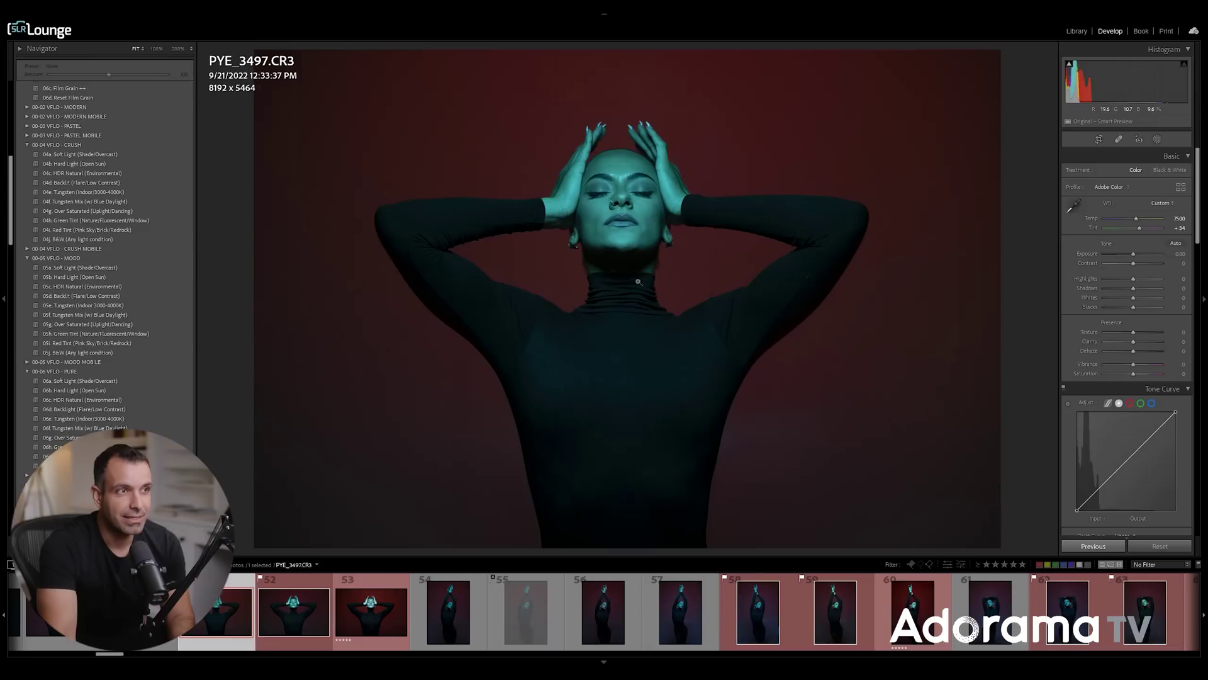
Step: Brighten the tones by setting Highlights to +40, Whites to +20 and Blacks to +20, leaving Exposure at 0
left_click_drag(1145, 255, 1149, 259)
double_click(1141, 255)
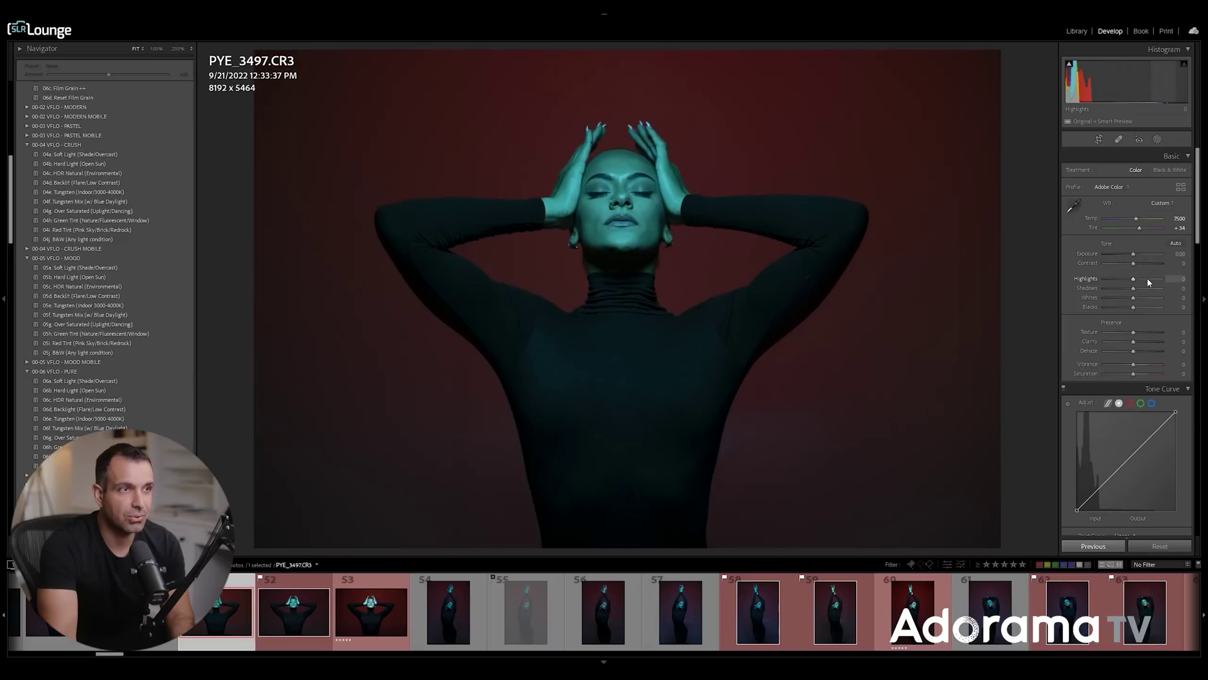
scroll(1148, 282, "up", 4)
scroll(1145, 296, "up", 4)
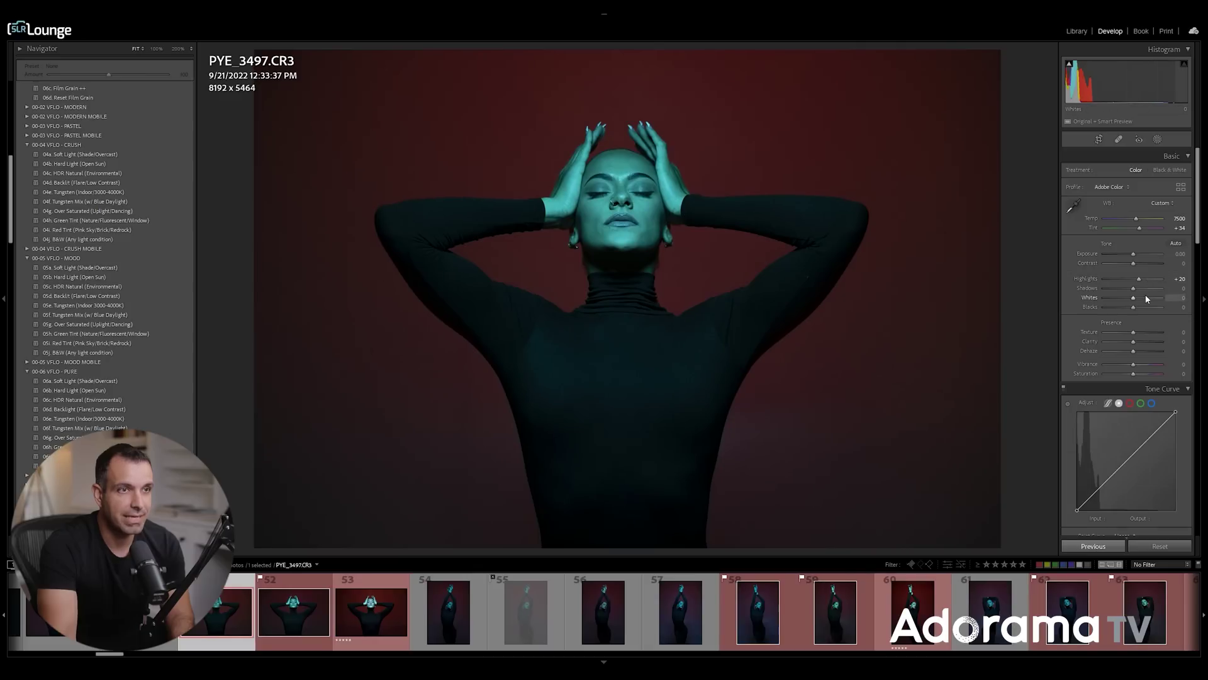
scroll(1152, 281, "up", 4)
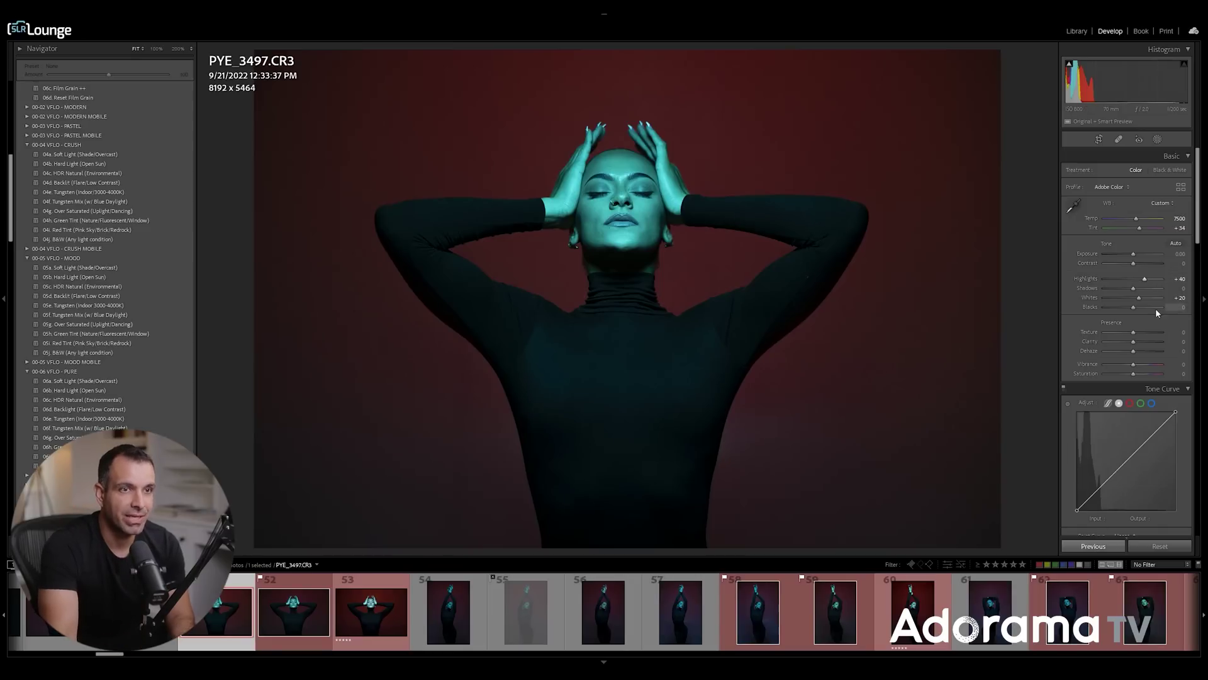
key("shift+Up")
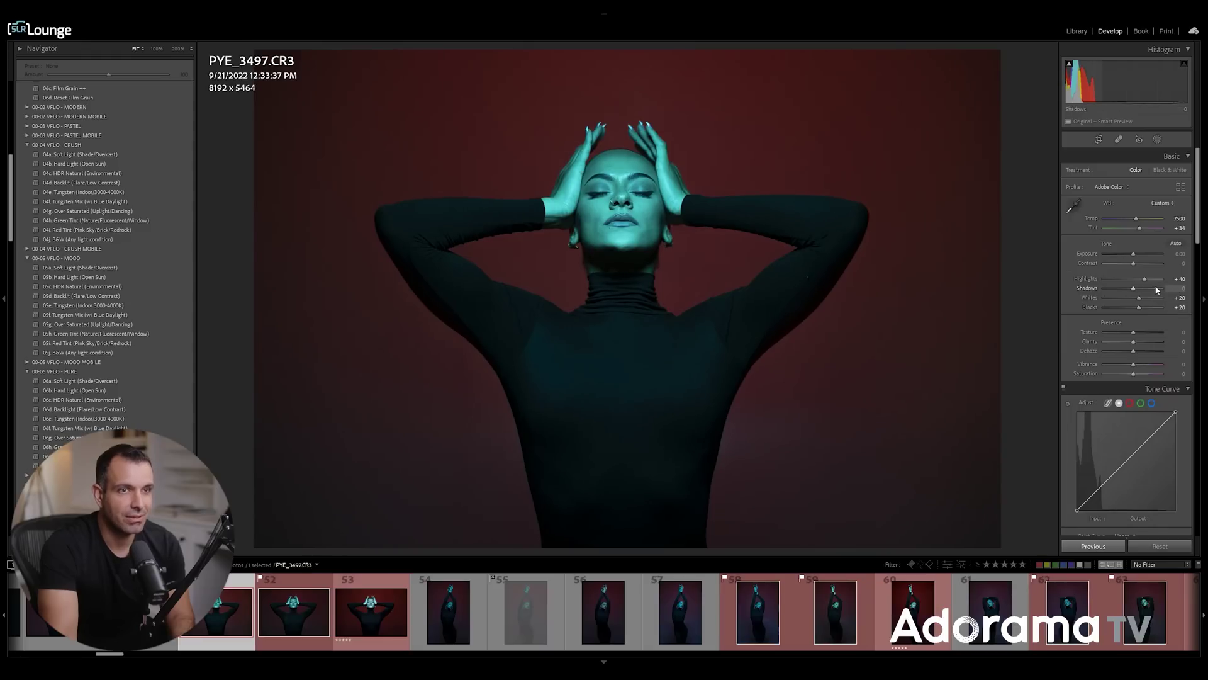
Step: Set Shadows to +20, Blacks to +25 and Clarity to -5, keeping these tone settings after a trial reset
mouse_move(1120, 291)
left_mouse_down()
mouse_move(1056, 300)
mouse_move(1150, 306)
mouse_move(1169, 312)
mouse_move(1094, 322)
mouse_move(1201, 334)
mouse_move(1078, 319)
mouse_move(1121, 322)
mouse_move(1122, 294)
left_mouse_up()
double_click(1121, 289)
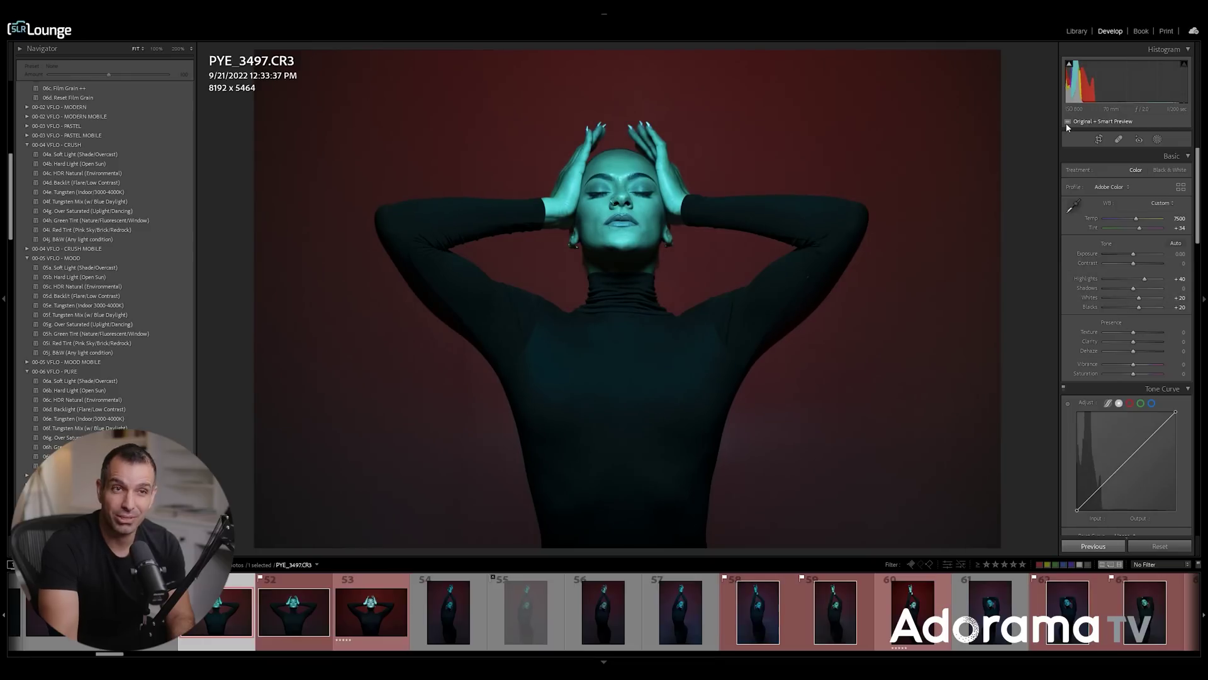
mouse_move(1133, 288)
left_mouse_down()
mouse_move(1153, 291)
mouse_move(1139, 289)
mouse_move(1146, 305)
left_mouse_up()
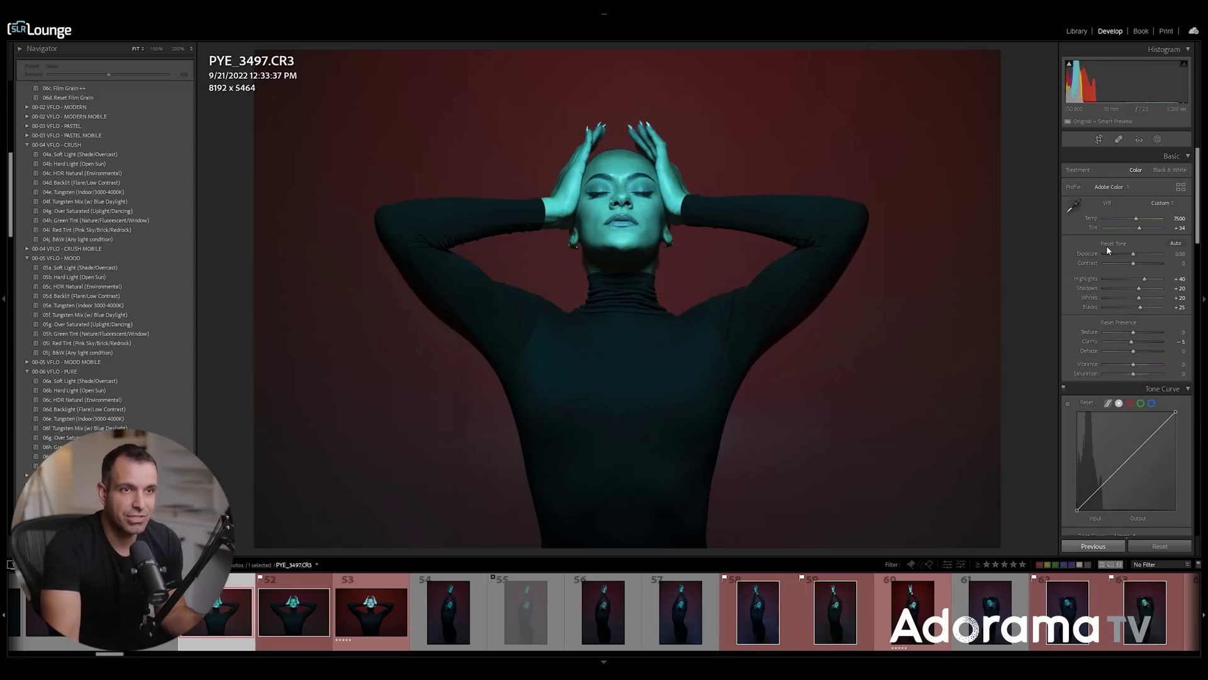
double_click(1107, 243)
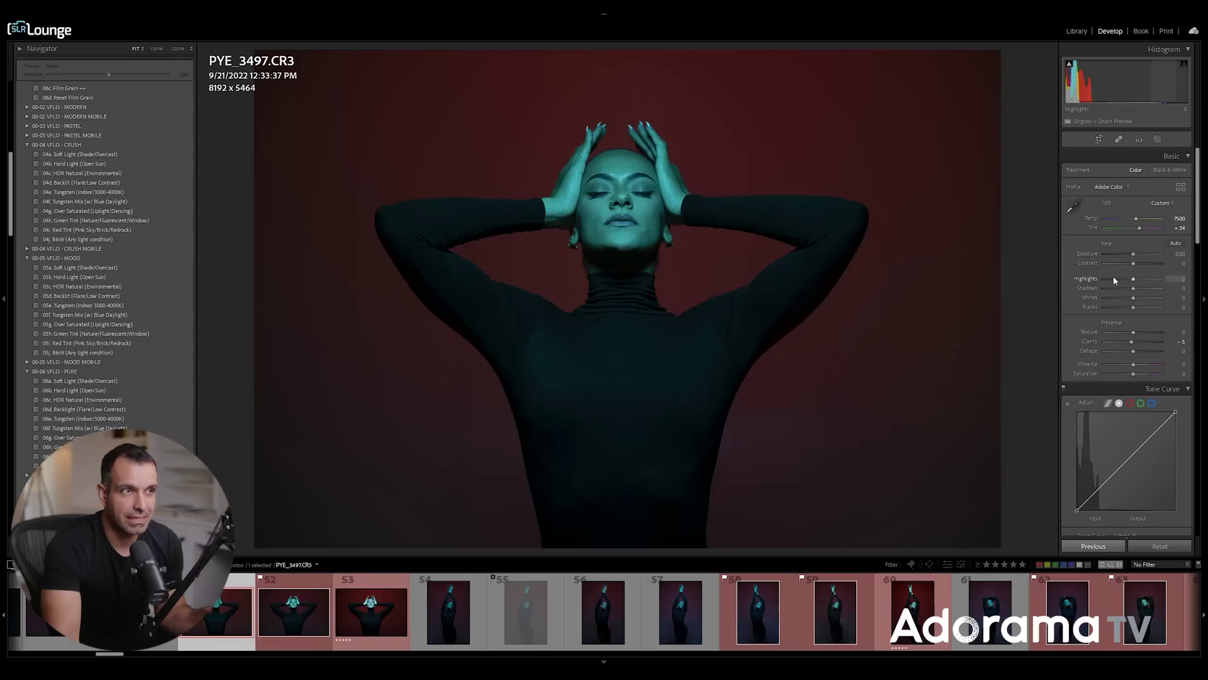
key("ctrl+z")
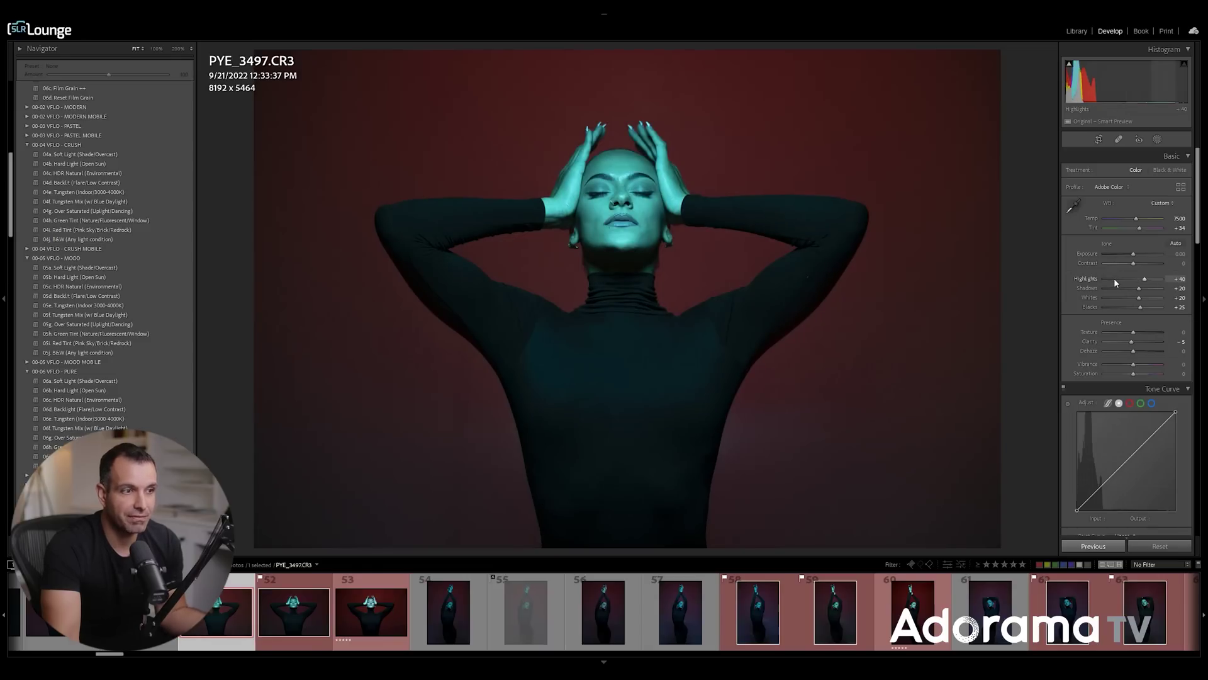
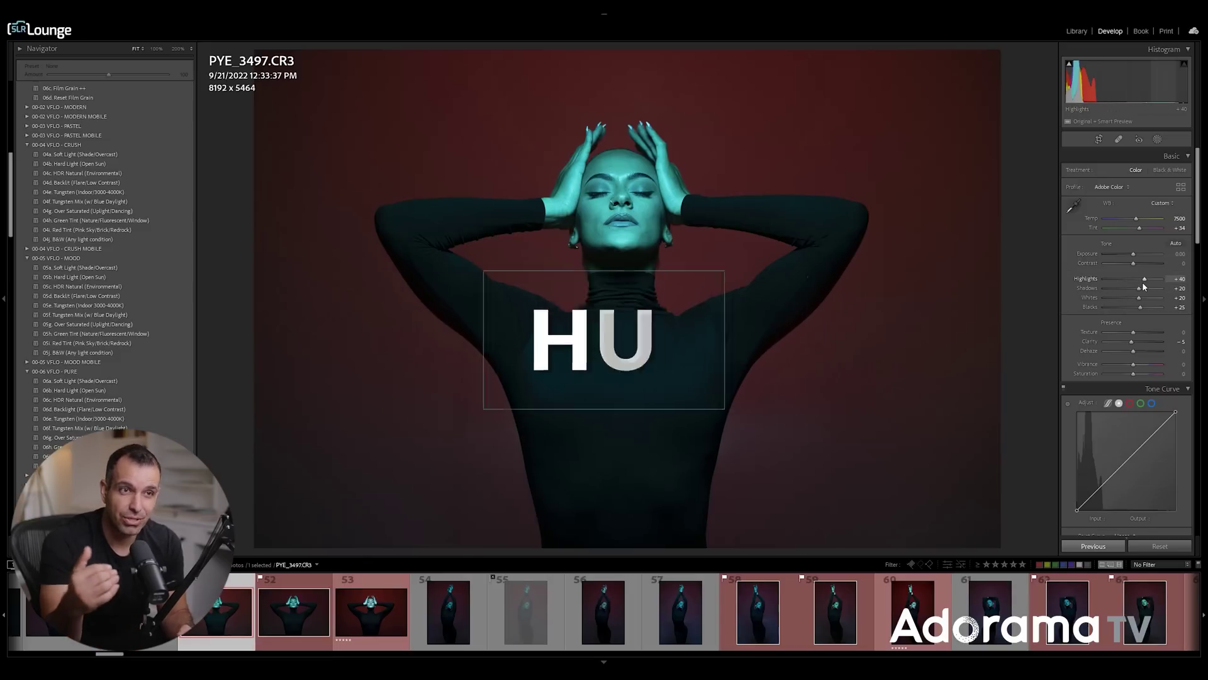
Step: Shift hues with targeted adjustment: skin to Aqua -11 and Blue -7, background to Red +33 and Orange +15
scroll(1142, 283, "down", 3)
scroll(1141, 285, "down", 3)
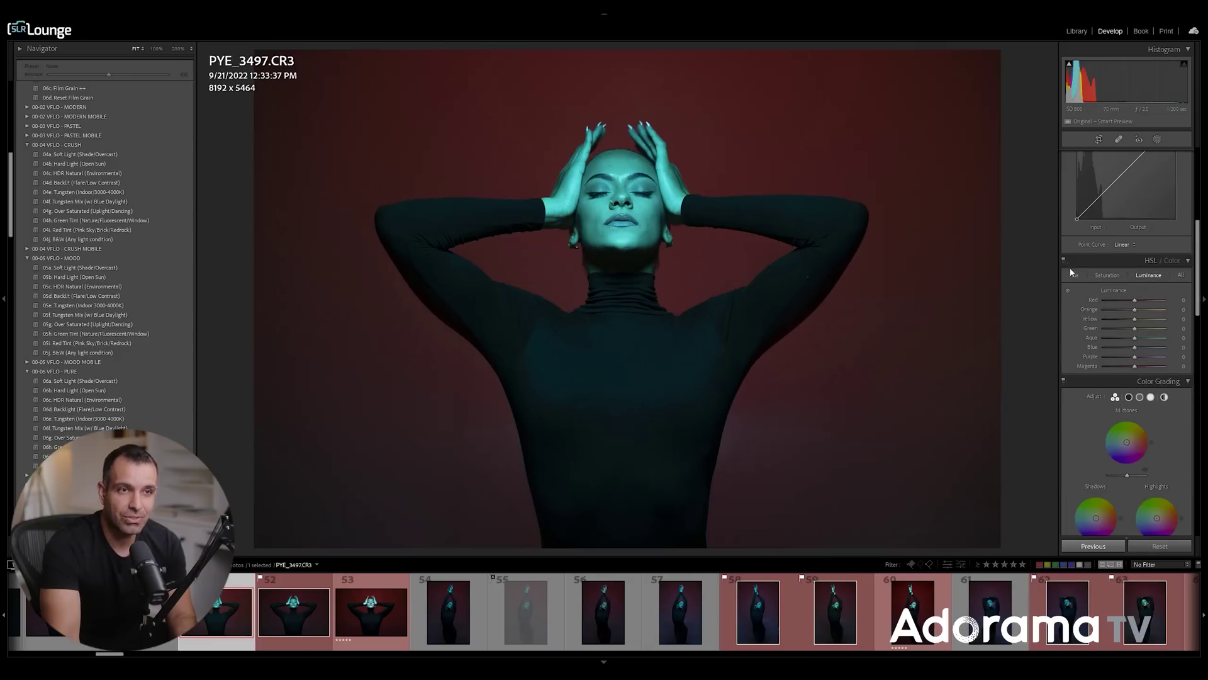
left_click(1181, 275)
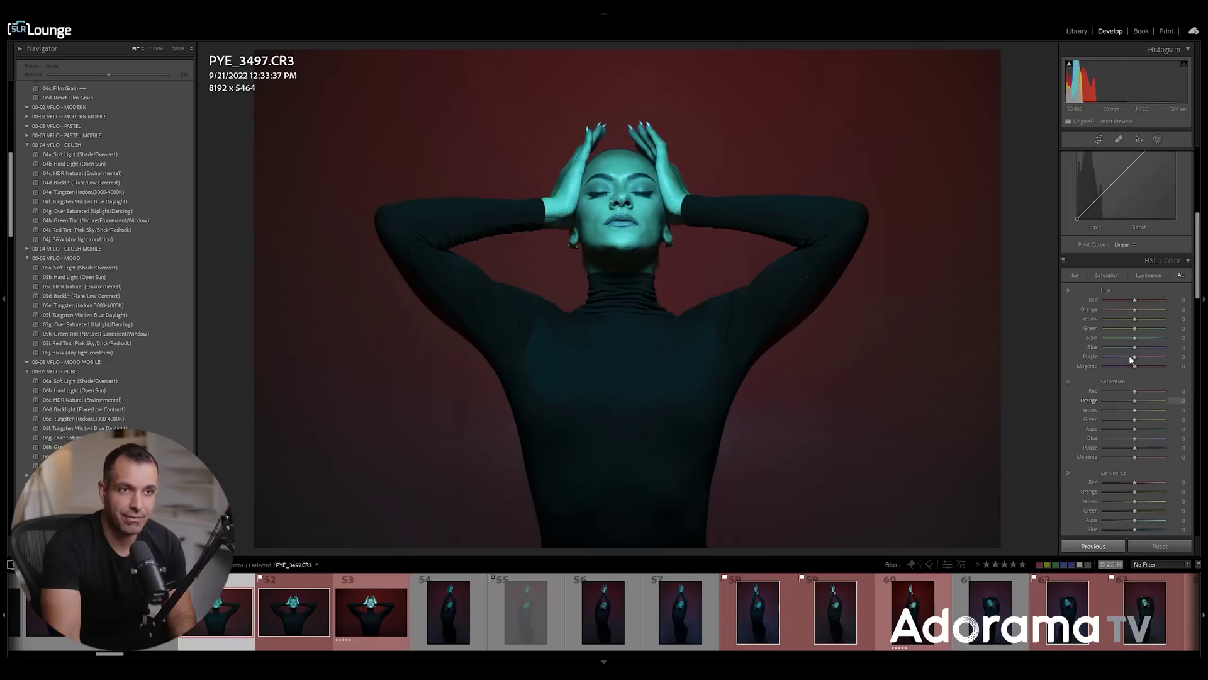
left_click(1075, 275)
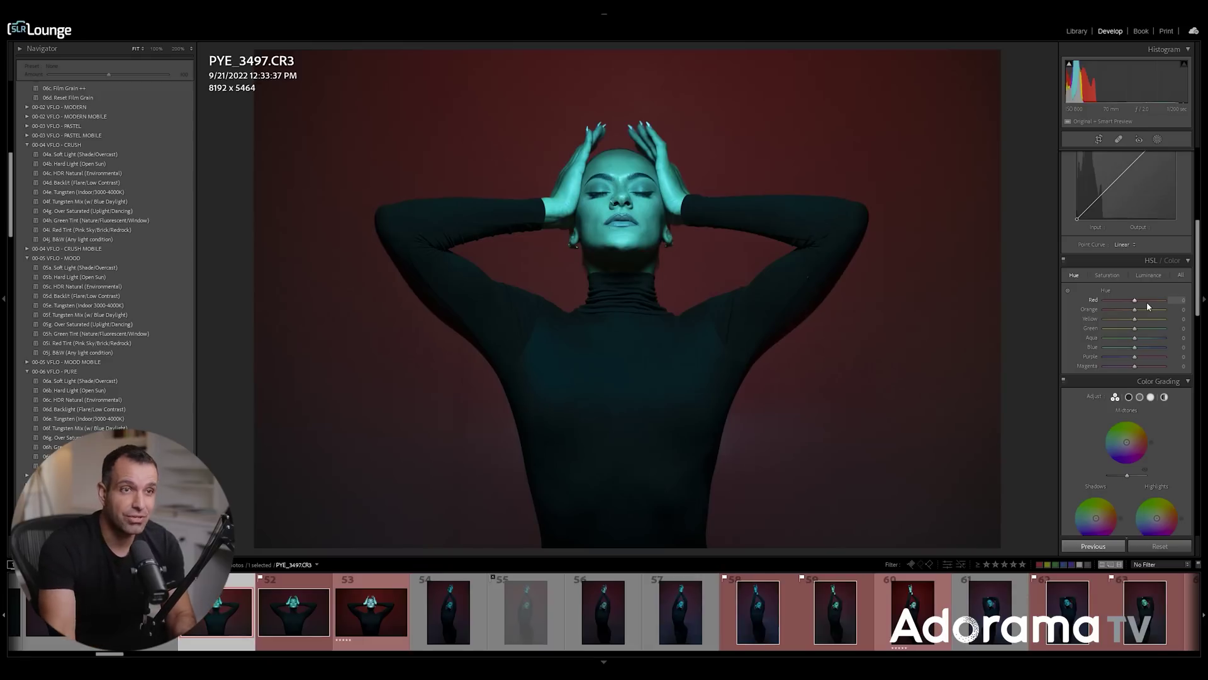
left_click(1068, 297)
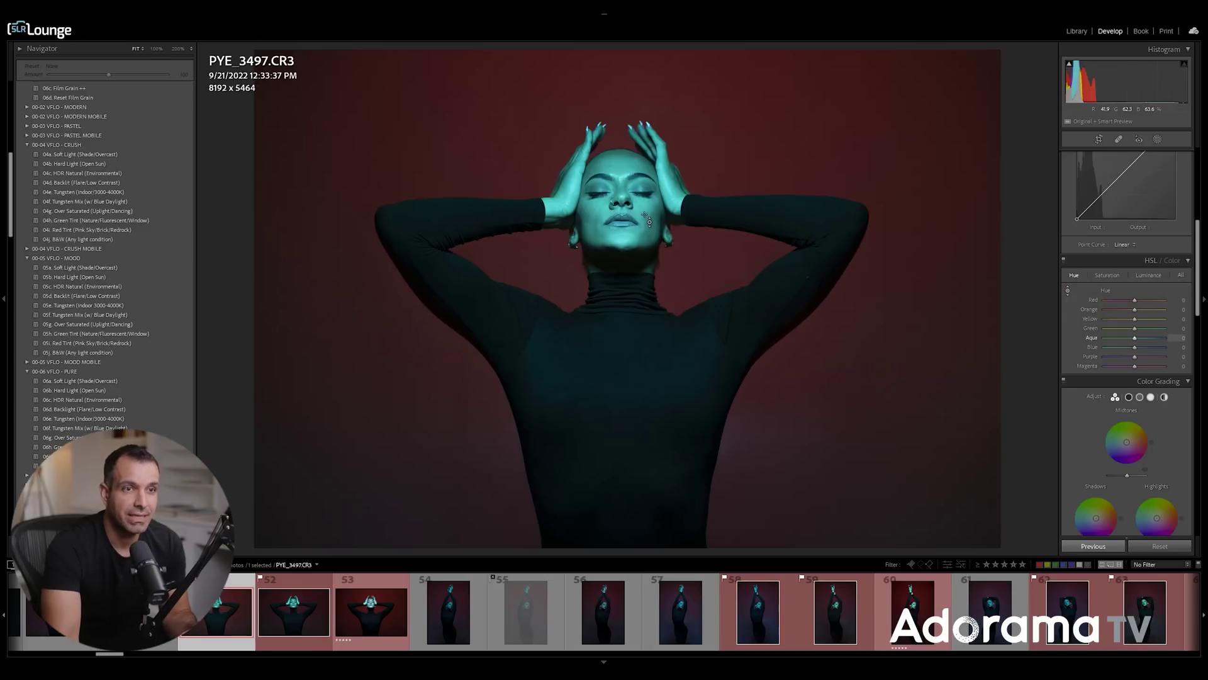
left_click_drag(649, 221, 649, 195)
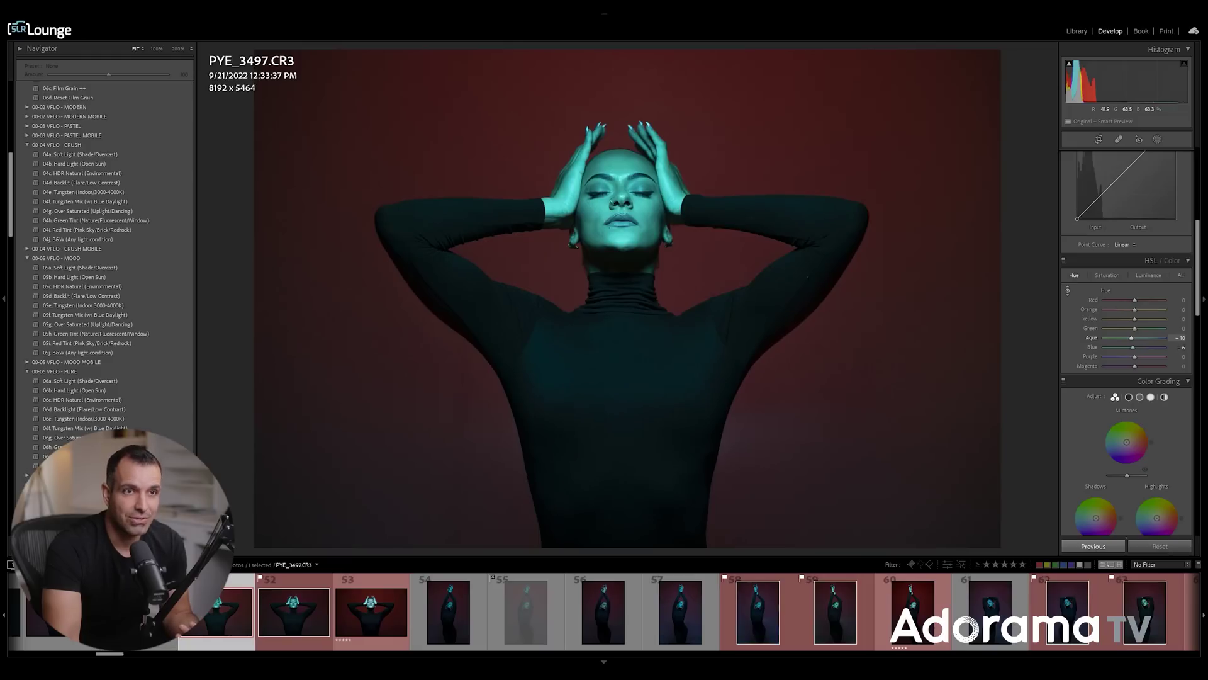
left_click_drag(649, 196, 649, 194)
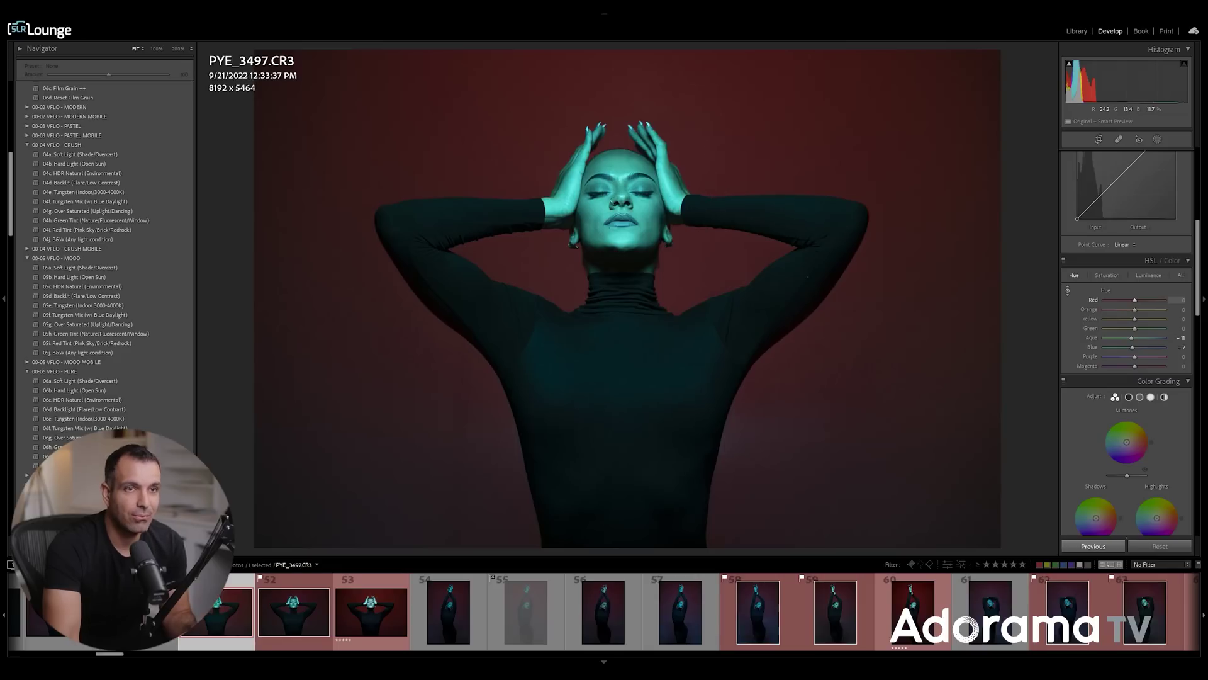
mouse_move(566, 133)
left_mouse_down()
mouse_move(566, 122)
mouse_move(567, 142)
left_mouse_up()
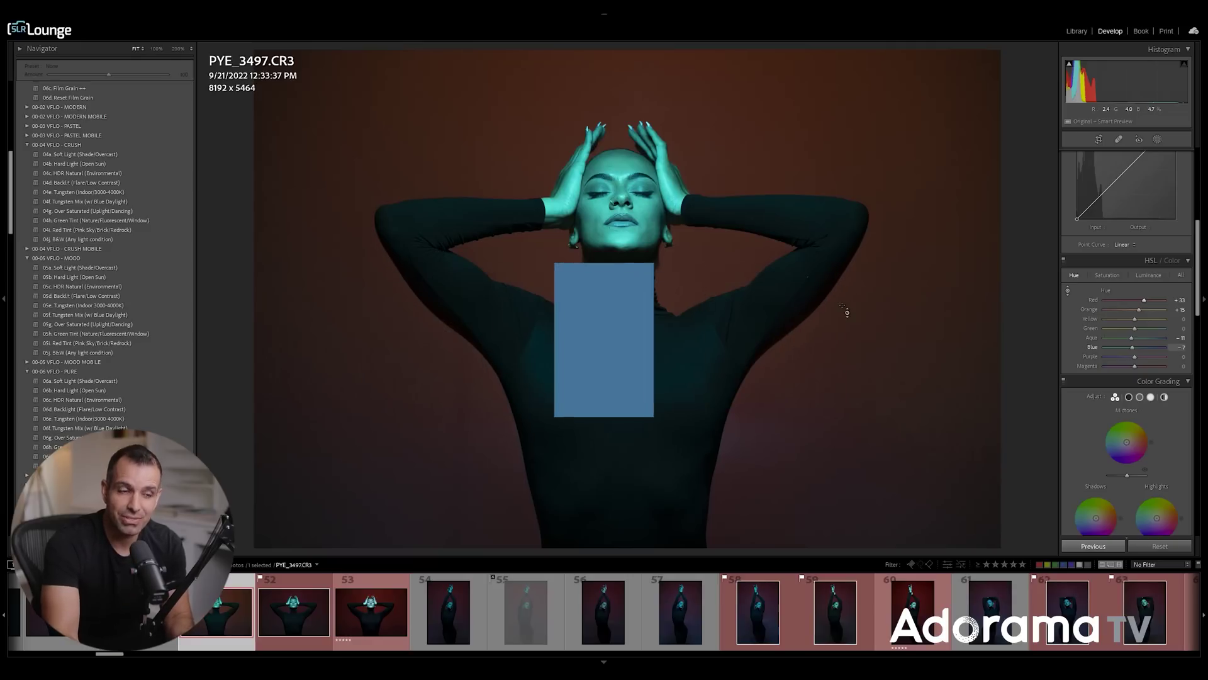
Step: Adjust saturation with targeted adjustment: background to Red +53 and Orange +10, skin to Aqua -23 and Blue -14
left_click(1115, 274)
left_click(1067, 290)
left_click_drag(746, 154, 746, 132)
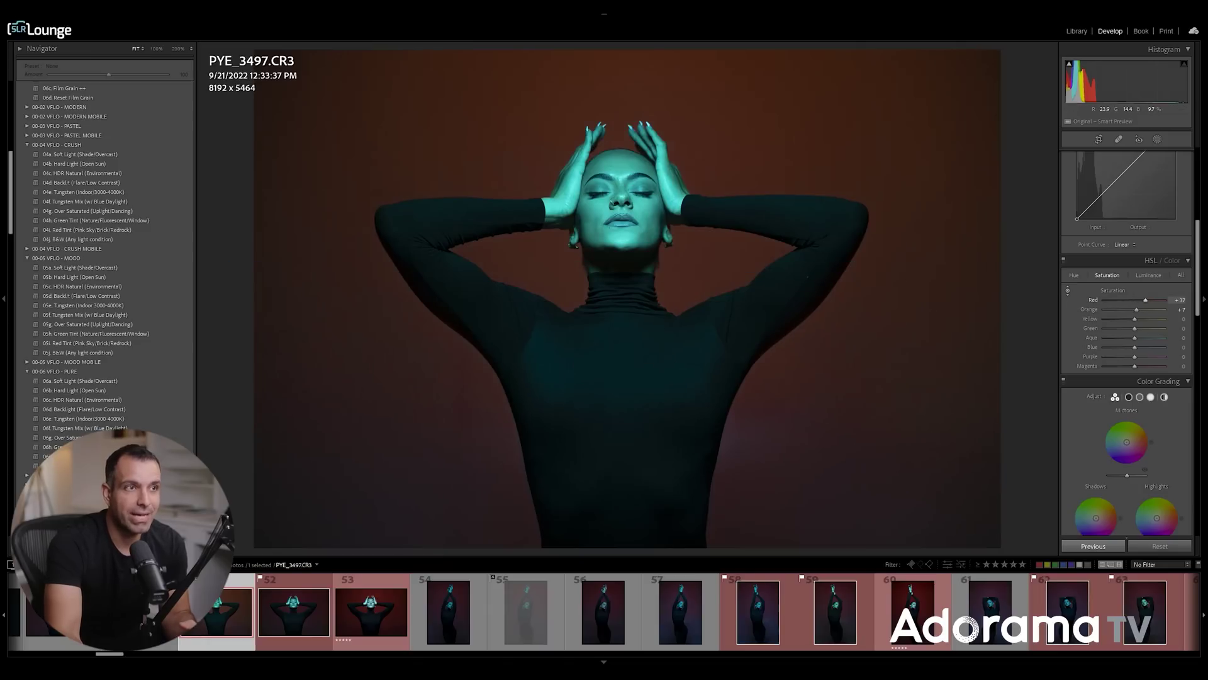
left_click_drag(746, 132, 746, 122)
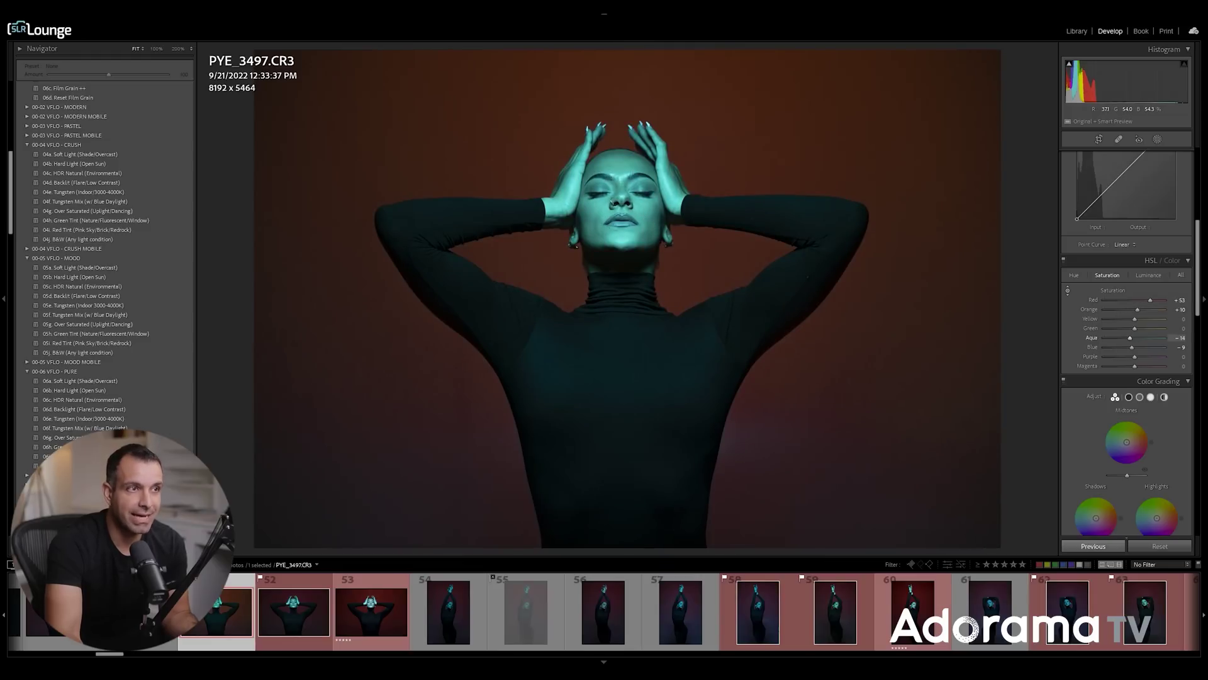
left_click_drag(620, 164, 620, 143)
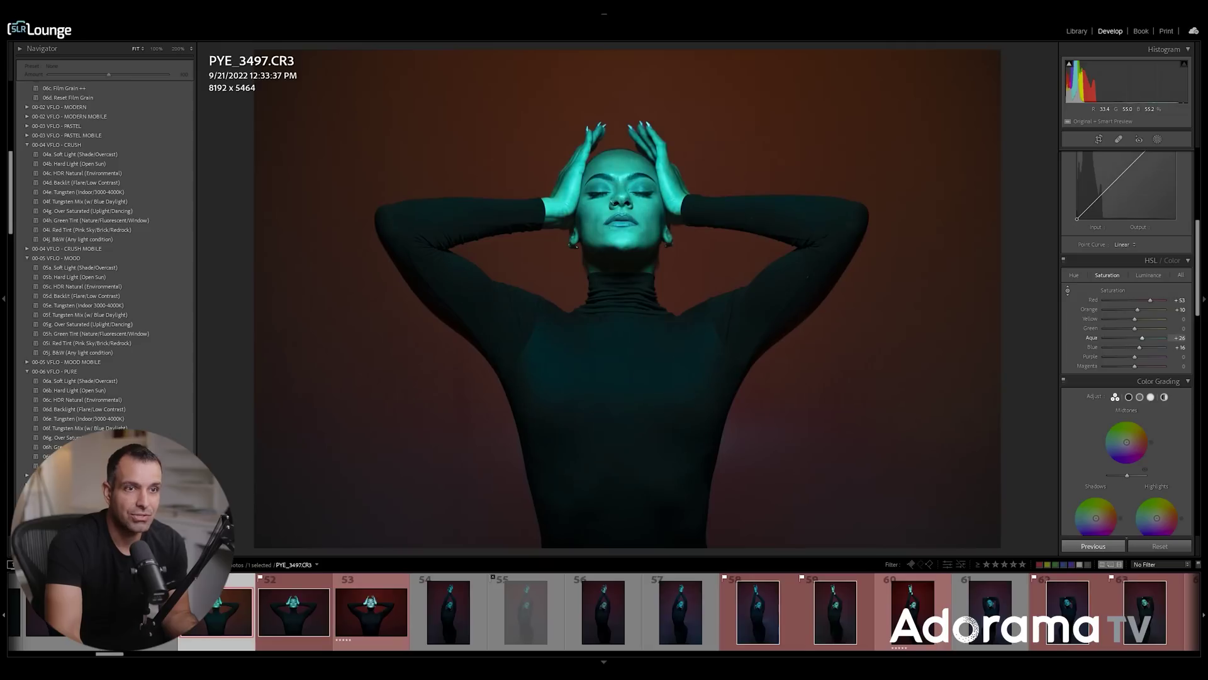
left_click_drag(561, 206, 561, 228)
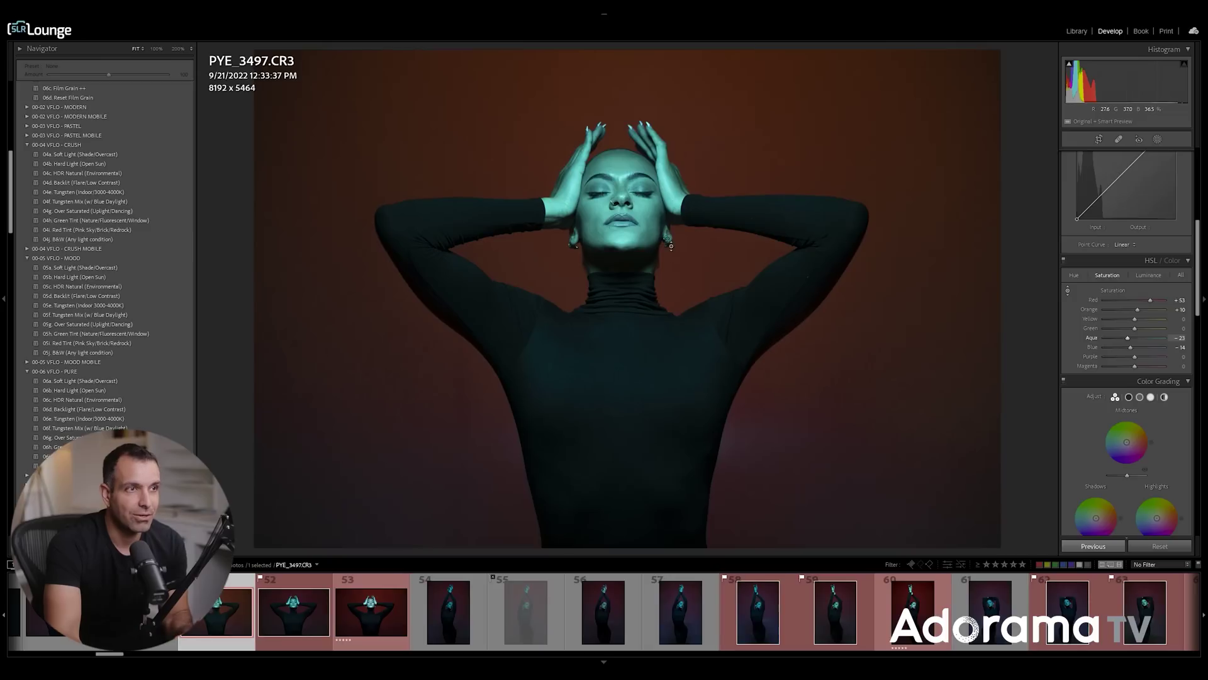
Step: Adjust luminance with targeted adjustment to Red +9, Orange +4, Aqua +18, Blue +11 and Magenta -3
left_click(1147, 276)
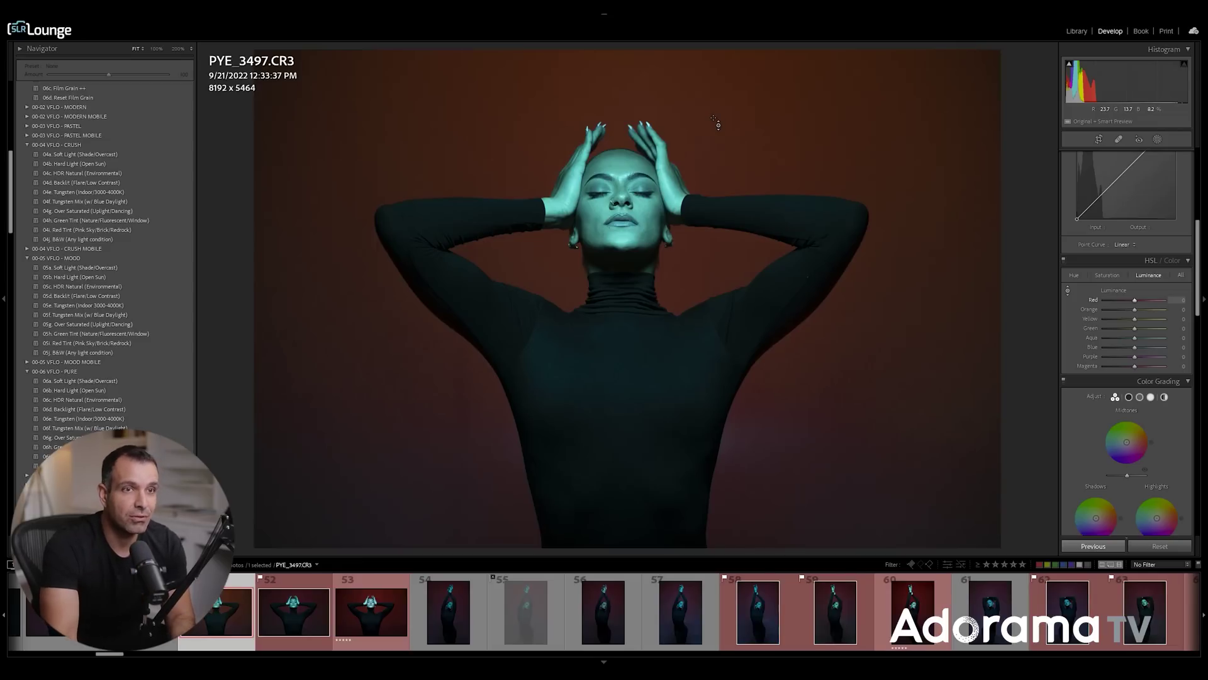
left_click_drag(302, 227, 302, 189)
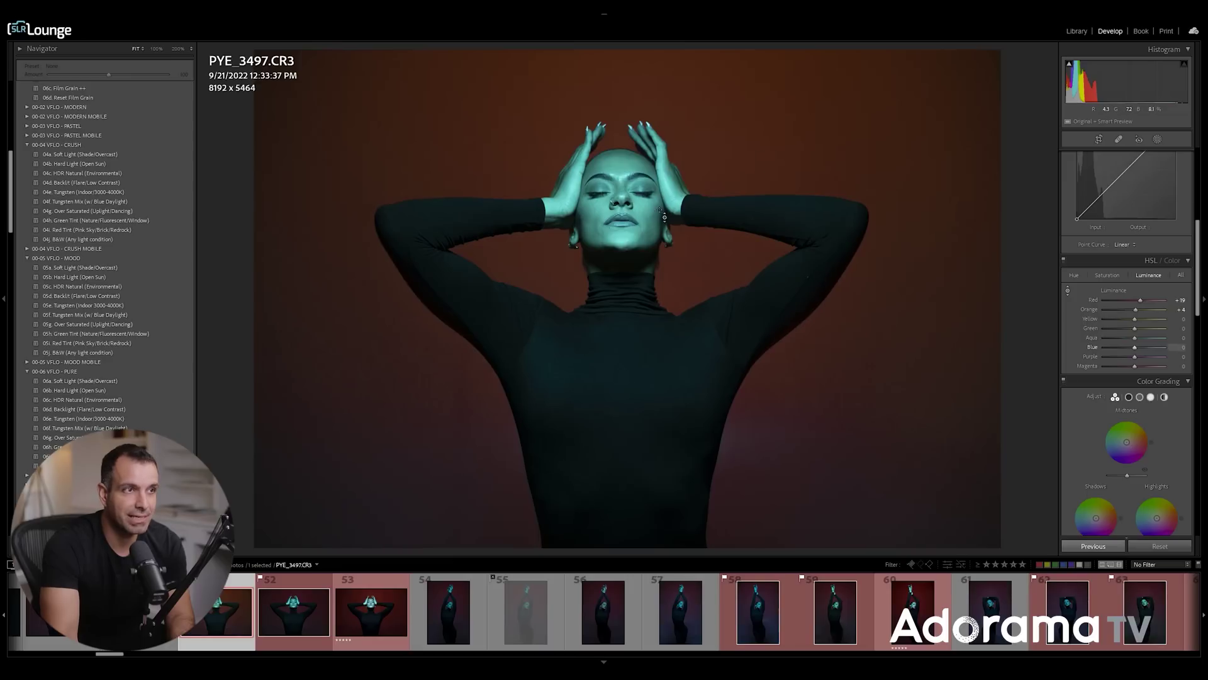
left_click_drag(570, 195, 569, 183)
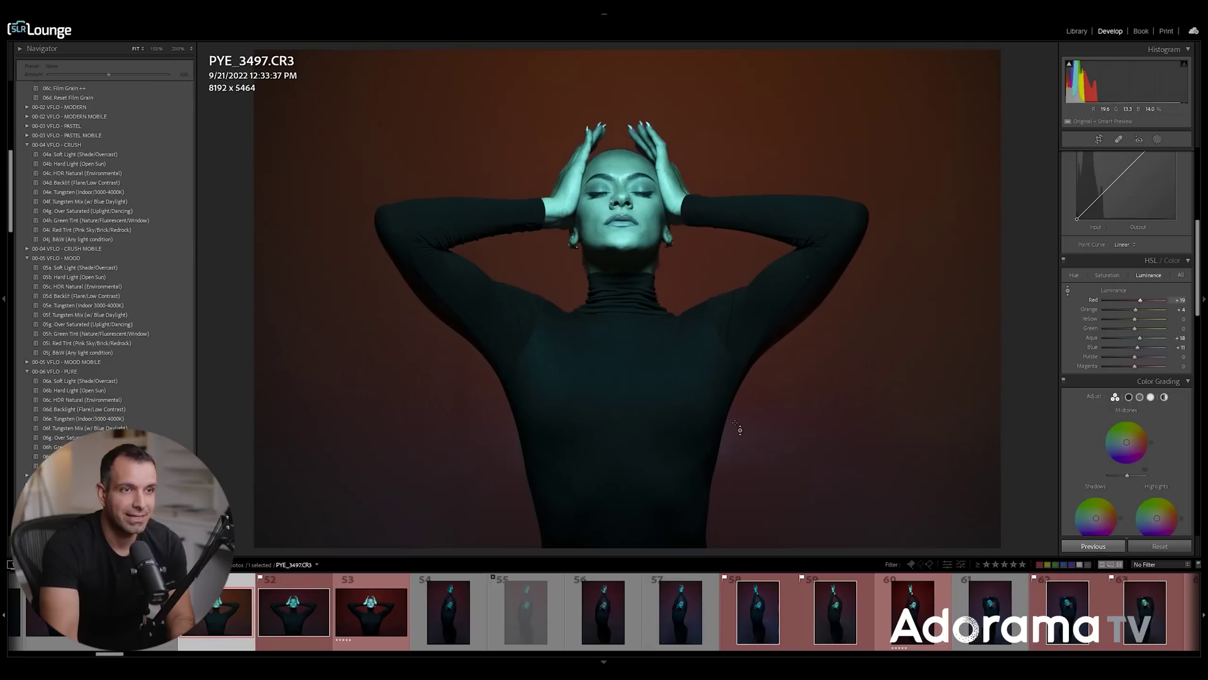
left_click_drag(738, 526, 737, 532)
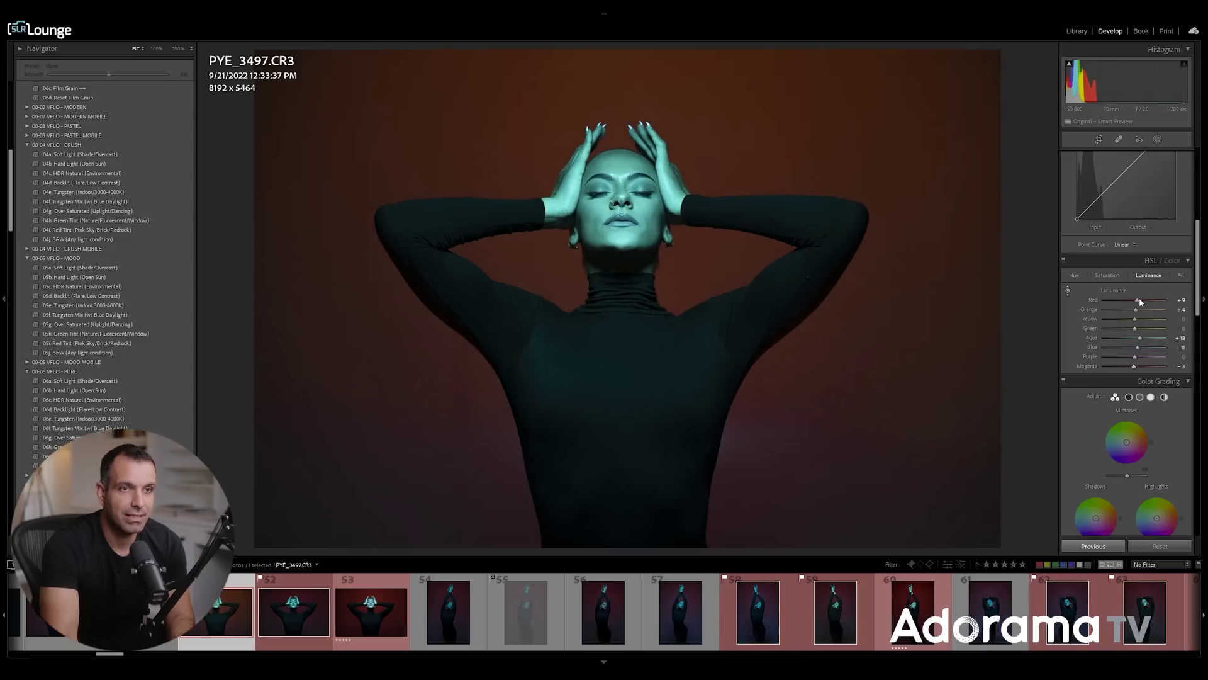
Step: Set luminance to Purple -10 and Magenta -21, and shift hue to Red +40, Purple +15 and Magenta +57
left_click_drag(1133, 367, 1131, 357)
left_click(1075, 276)
left_click_drag(764, 541, 764, 522)
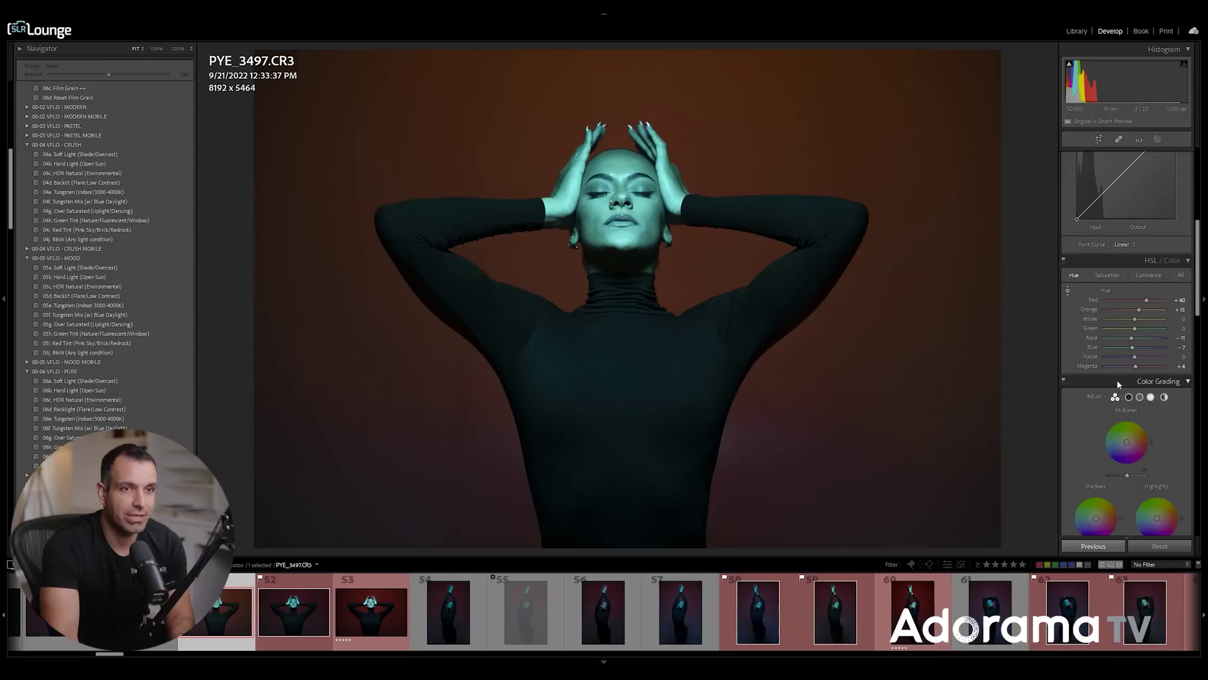
double_click(1139, 366)
mouse_move(1139, 369)
left_mouse_down()
mouse_move(1140, 357)
mouse_move(1153, 367)
left_mouse_up()
Step: Set saturation to Purple -12 and Magenta -24, and compare the raw portrait with the PYE_3497.tif version
left_click(1108, 276)
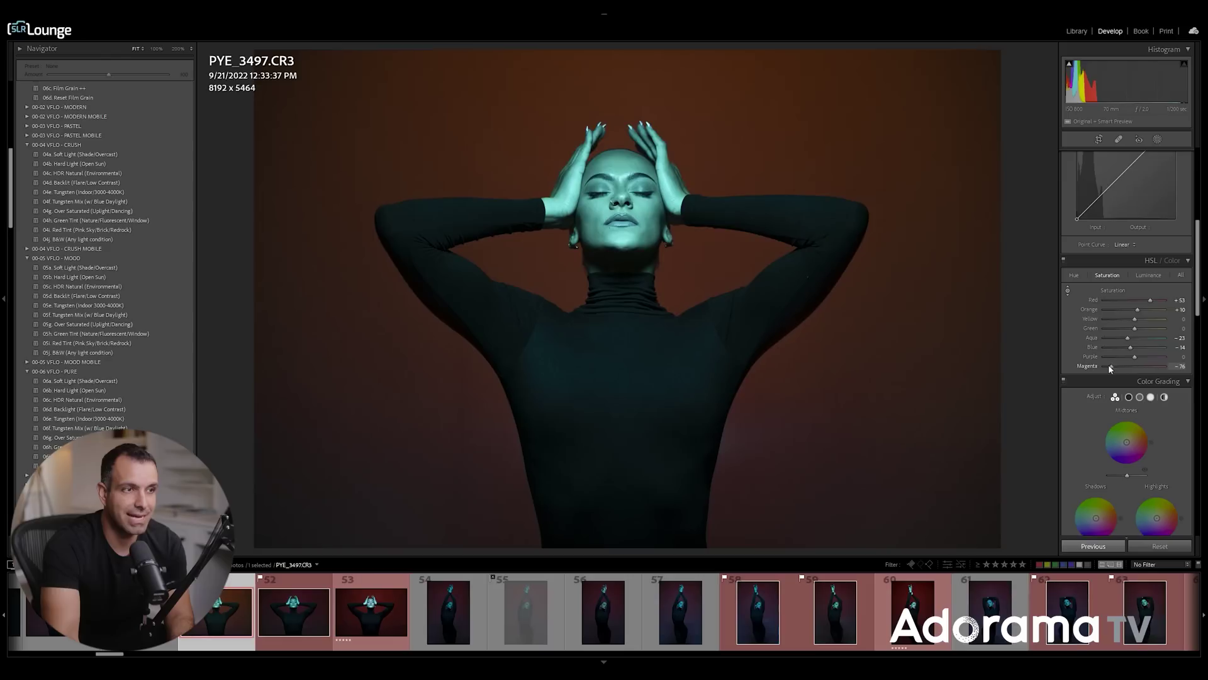
left_click_drag(1127, 365, 1131, 359)
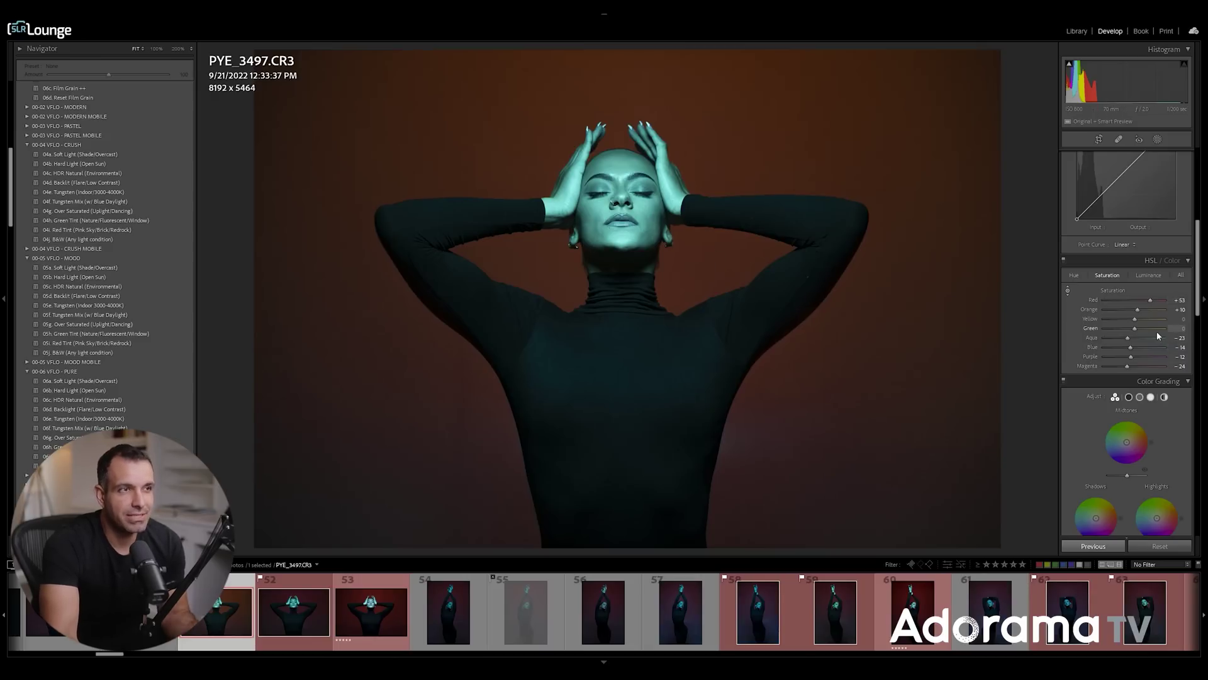
left_click(365, 611)
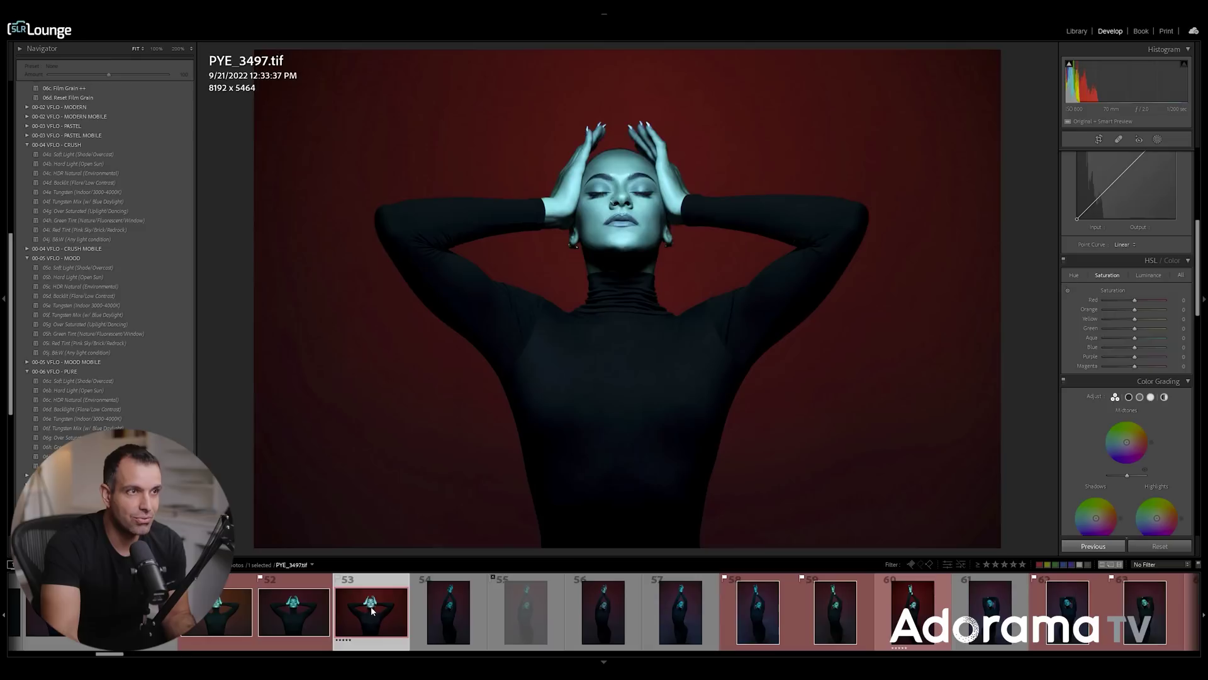
left_click(228, 607)
left_click(298, 610)
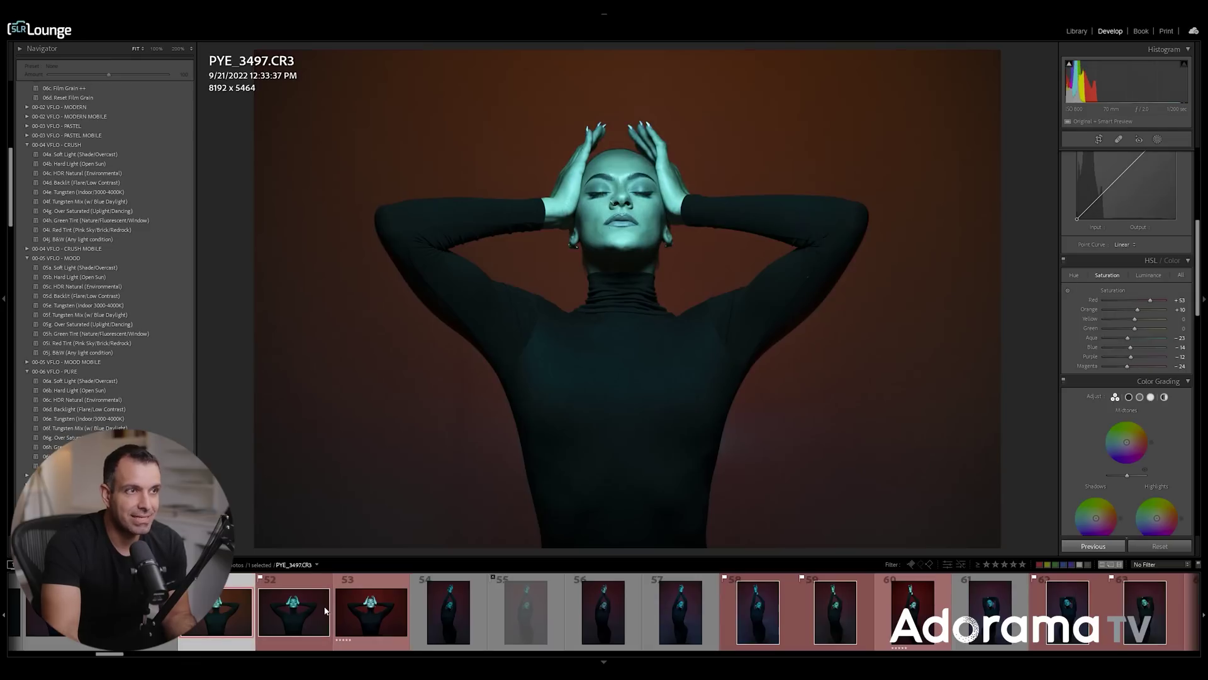
left_click(381, 613)
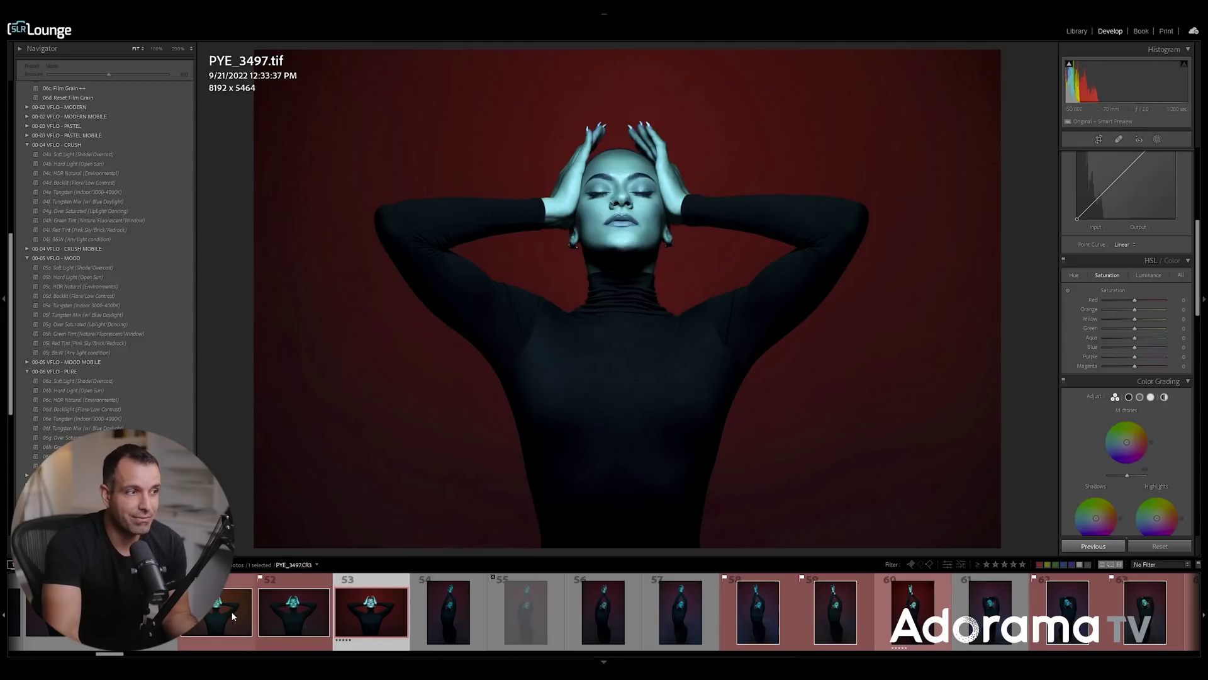
key("Left")
key("Left")
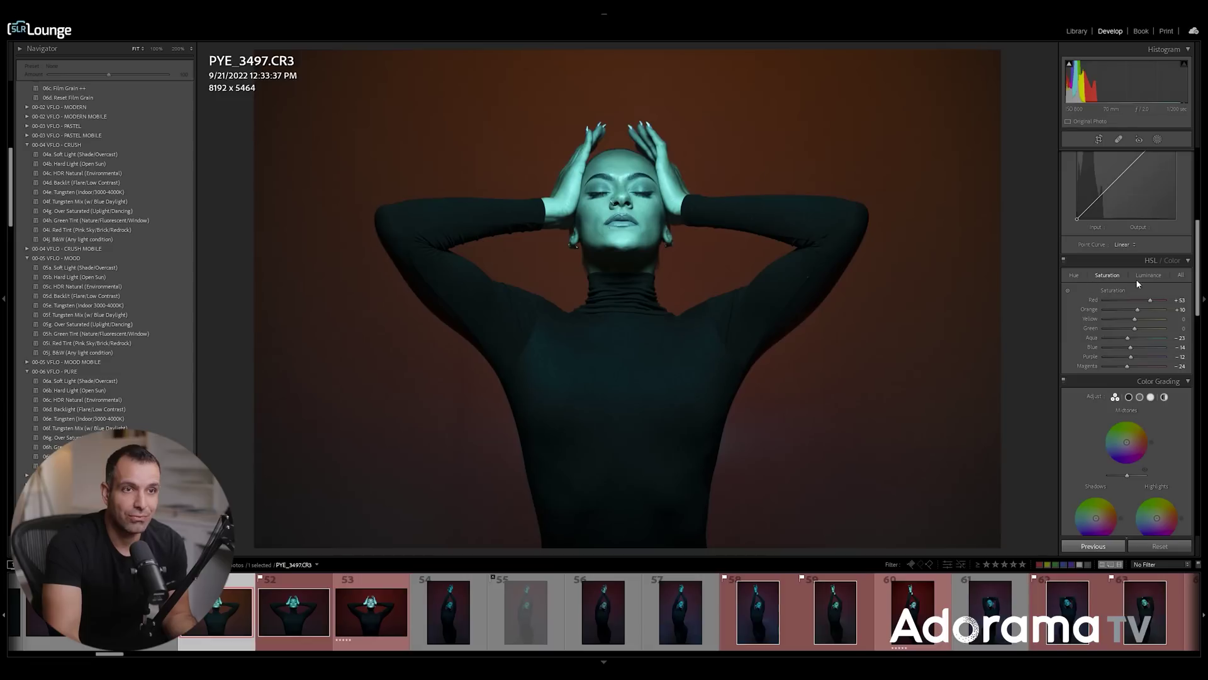
Step: Try shifting the skin hue with targeted adjustment to Aqua +19 and Blue +11
left_click(1075, 277)
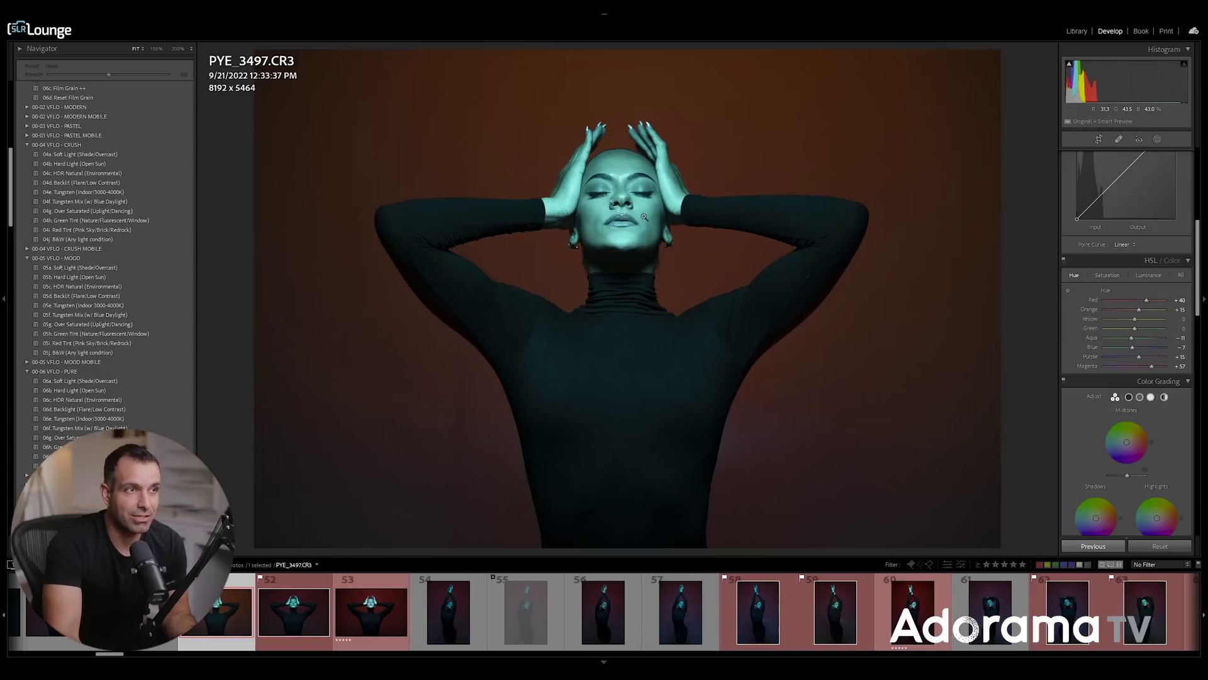
left_click(1068, 290)
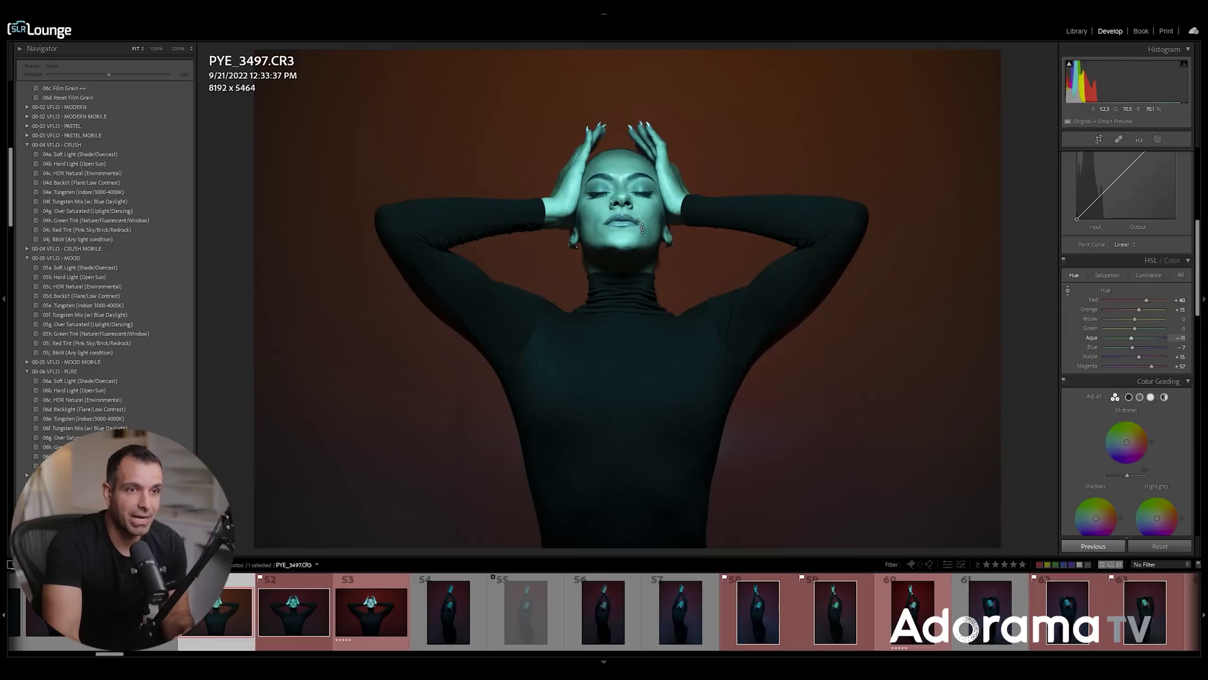
left_click_drag(624, 208, 623, 182)
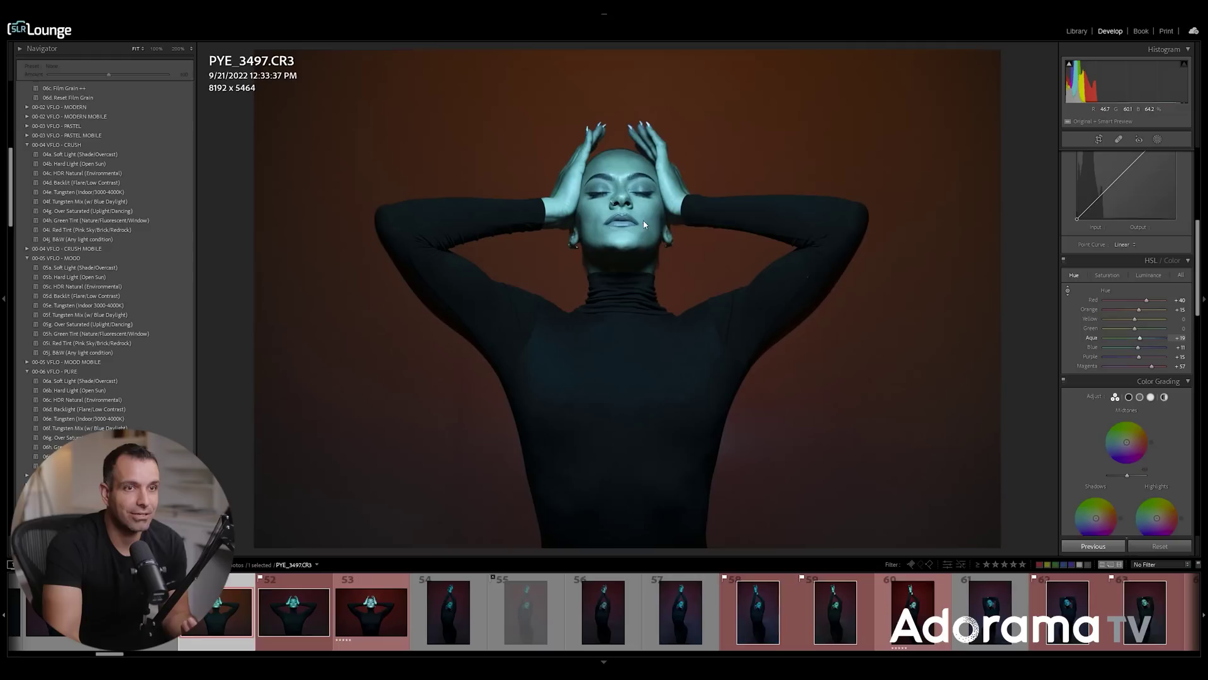
Step: Raise luminance with targeted adjustment to Red +15, Aqua +25 and Blue +15, and compare the portrait with PYE_3497.tif
left_click(1149, 275)
left_click(1068, 290)
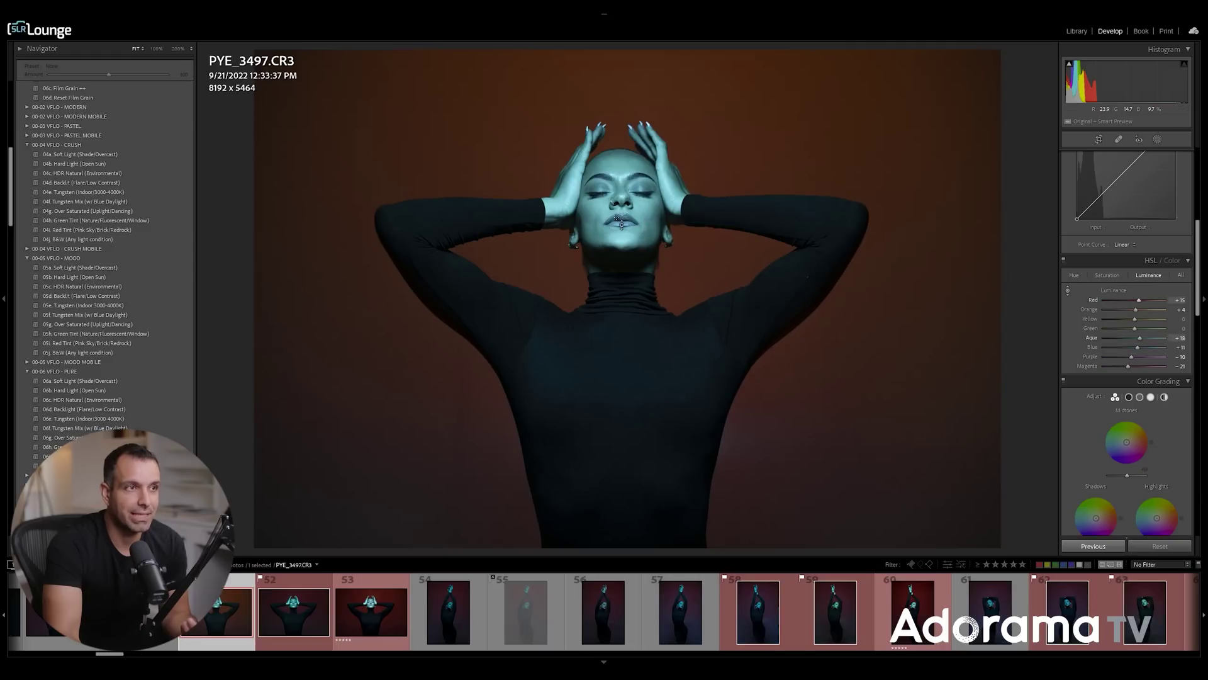
left_click(374, 619)
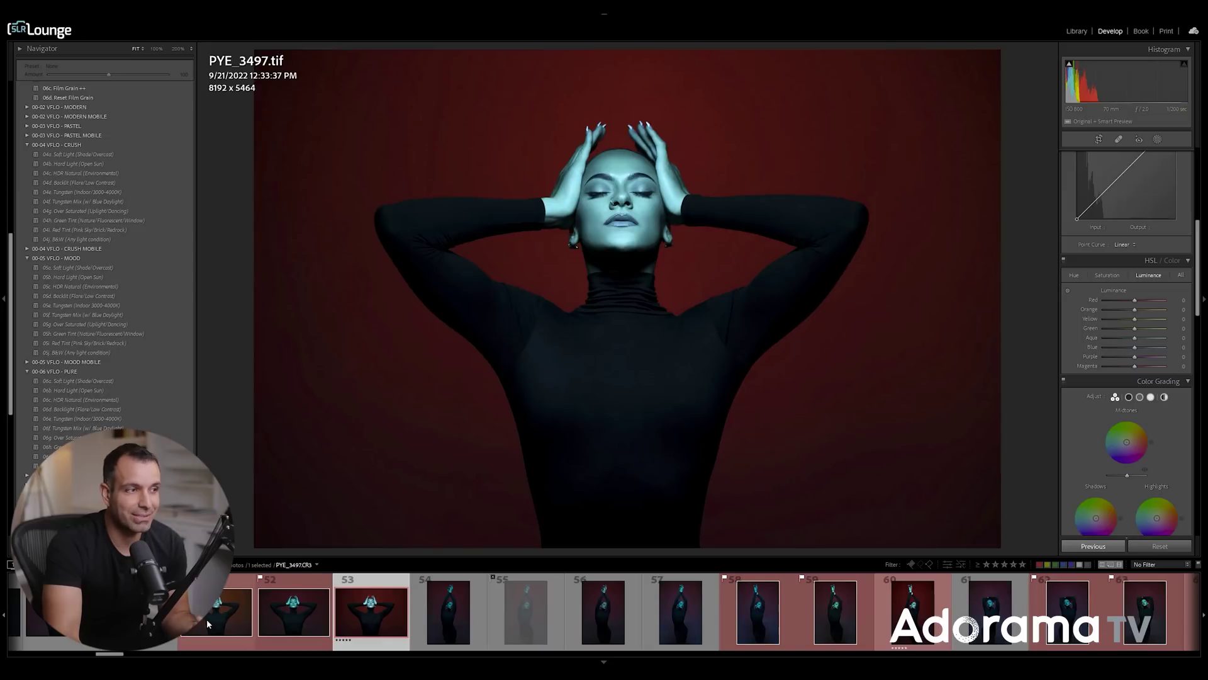
left_click(221, 612)
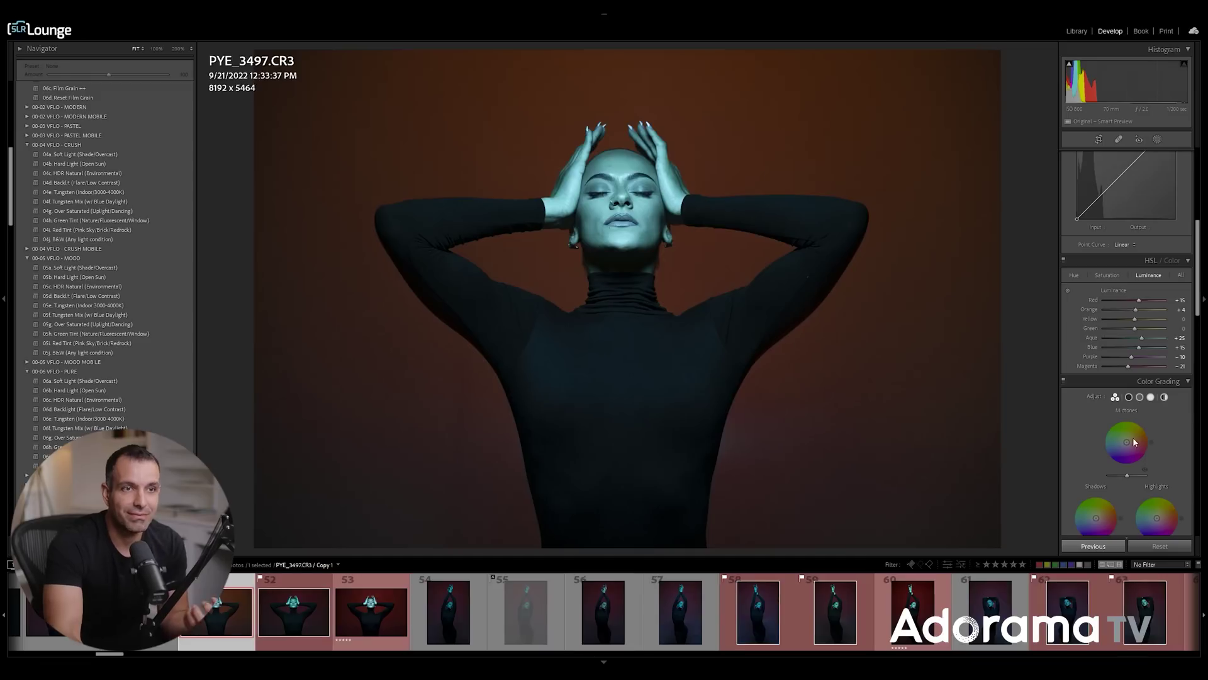
Step: Shift the skin hue with targeted adjustment to Aqua -7 and Blue -6
left_click(1075, 276)
left_click(1068, 290)
left_click_drag(650, 224, 651, 239)
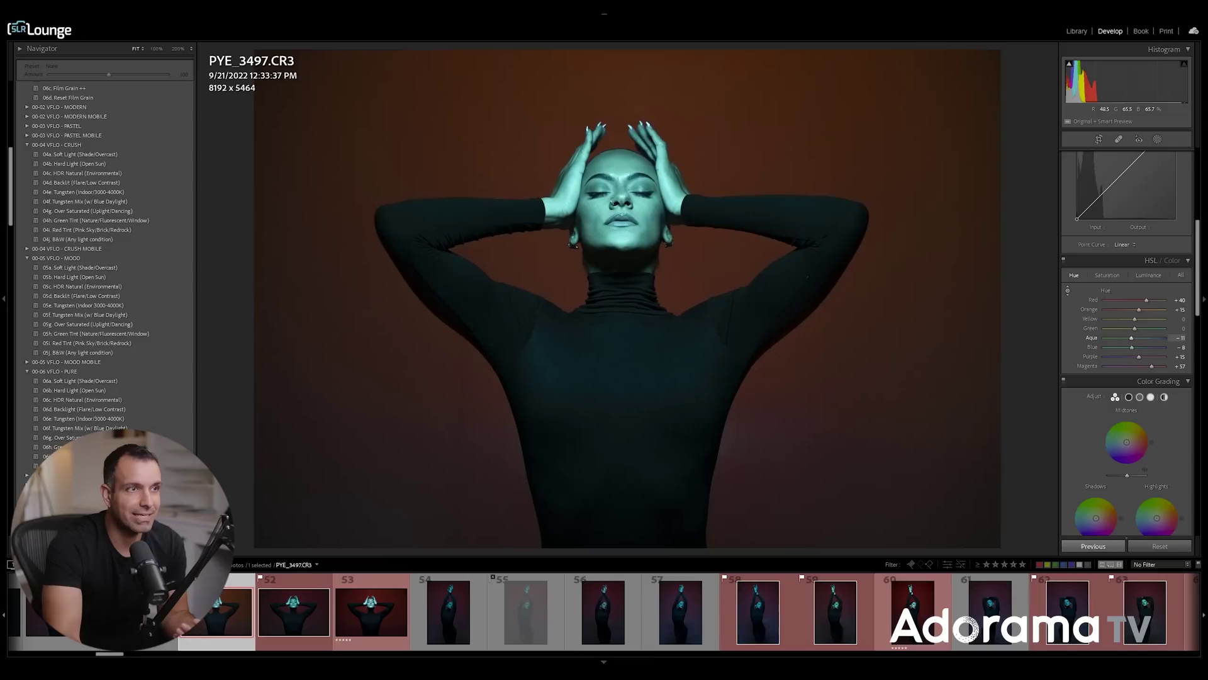
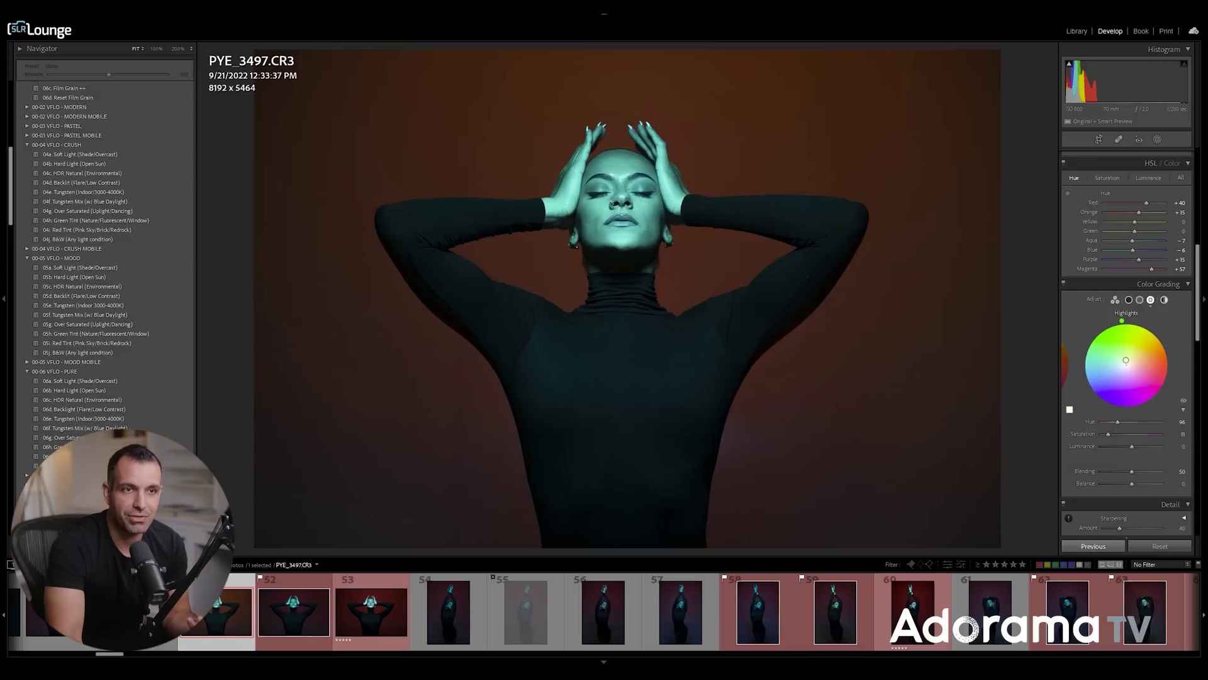
Step: Try a subtle yellow highlight tint at hue 63 and saturation 5, and reset the Highlights color grading
left_click_drag(1115, 322, 1127, 363)
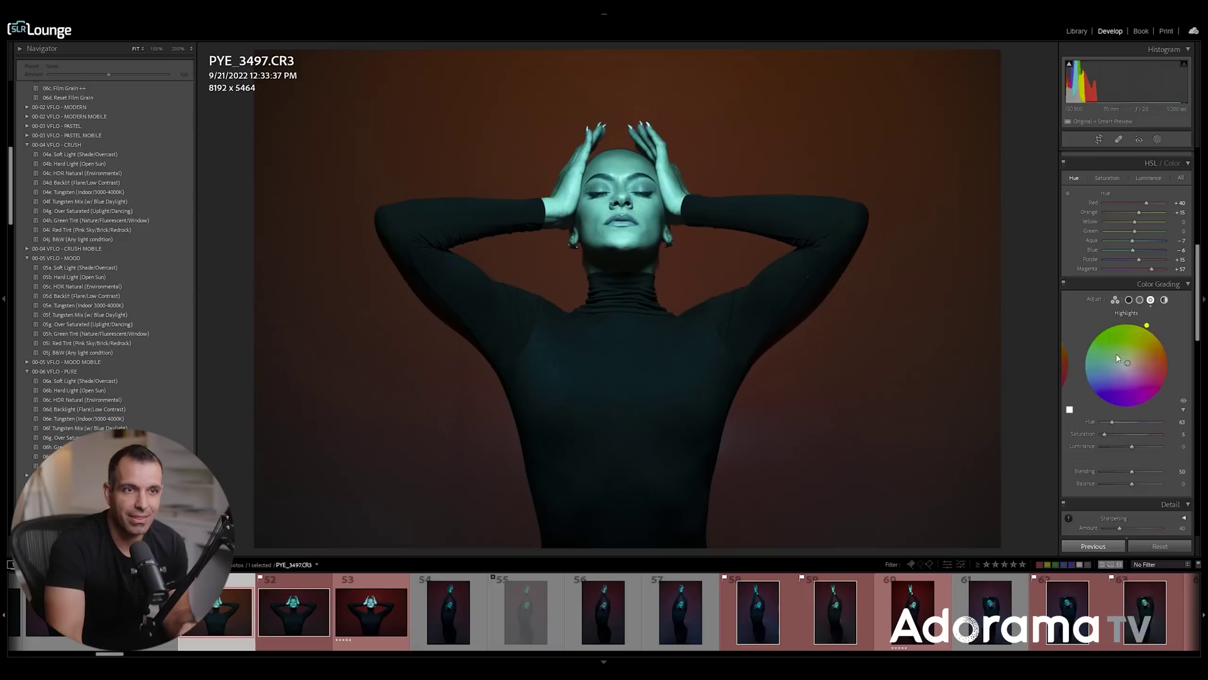
left_click_drag(1131, 361, 1126, 365)
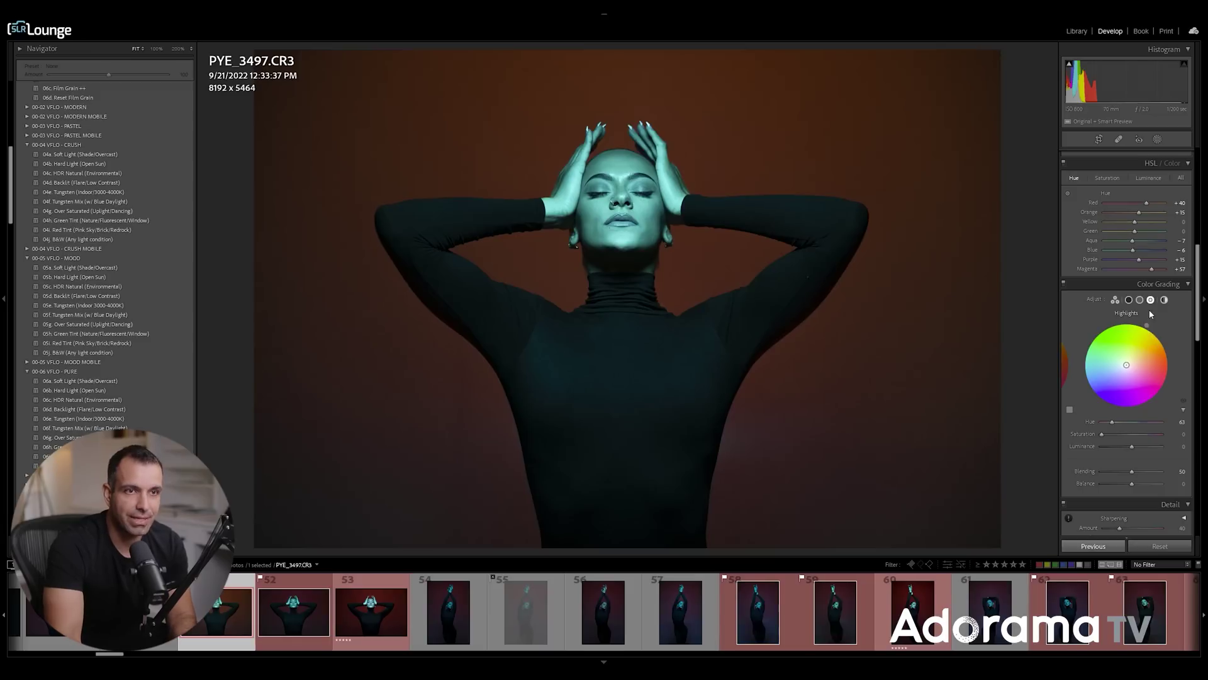
key("alt")
left_click(1089, 301, "alt")
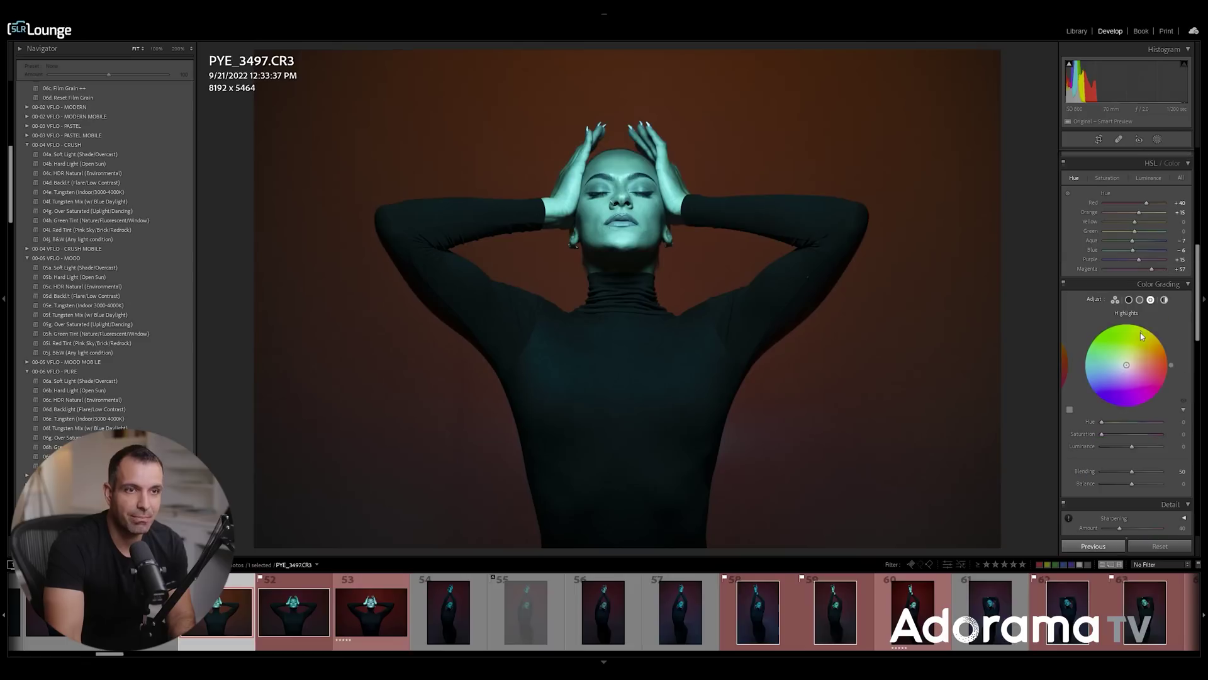
Step: Raise the red channel tone curve at input 180 to output 204, and add a shadow point at input 69, output 80
scroll(1146, 335, "up", 5)
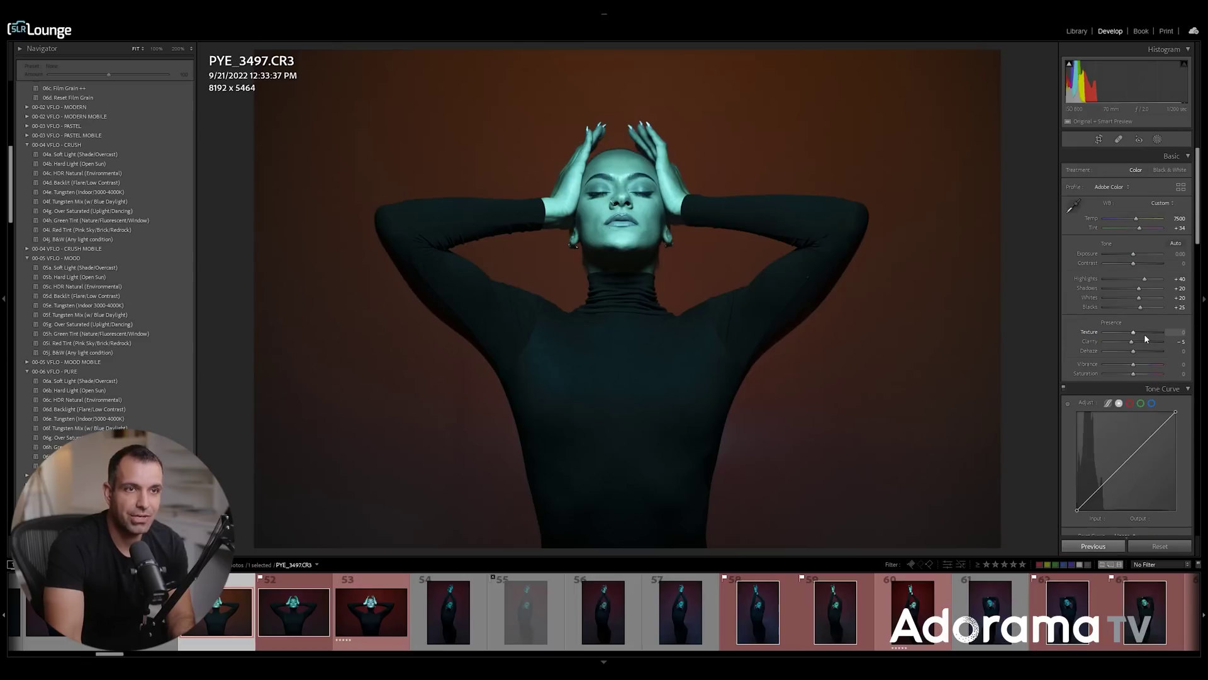
scroll(1145, 334, "down", 2)
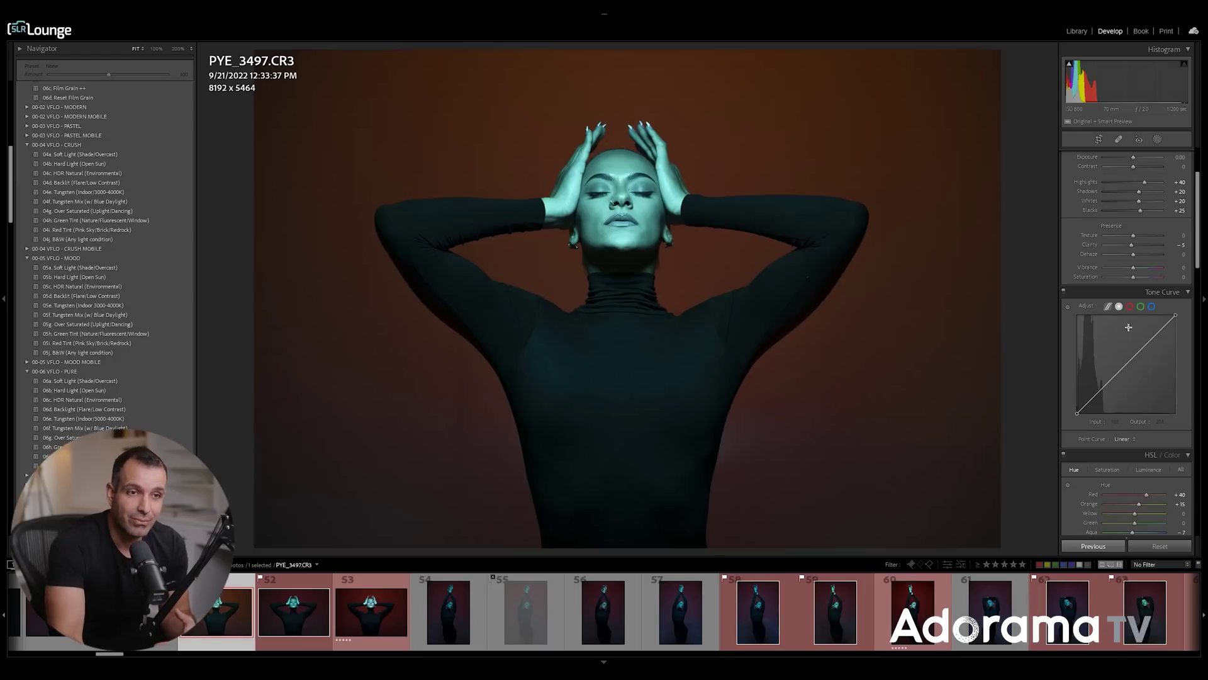
scroll(1138, 380, "down", 3)
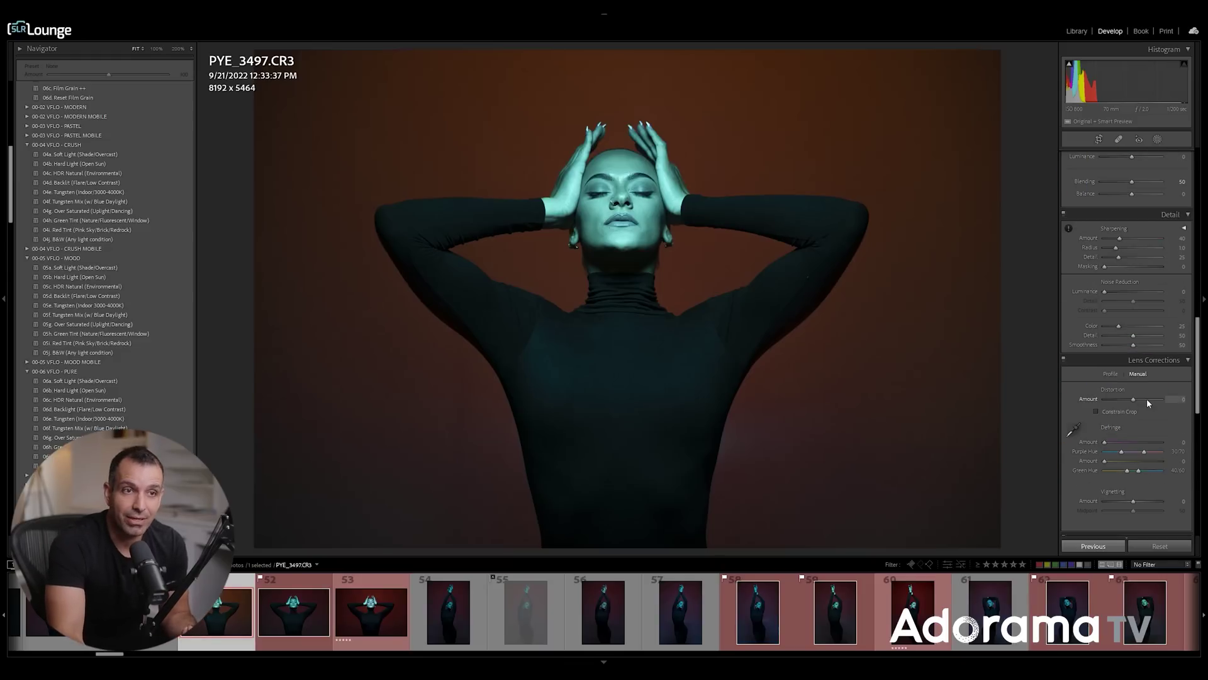
scroll(1161, 326, "down", 3)
scroll(1160, 332, "up", 4)
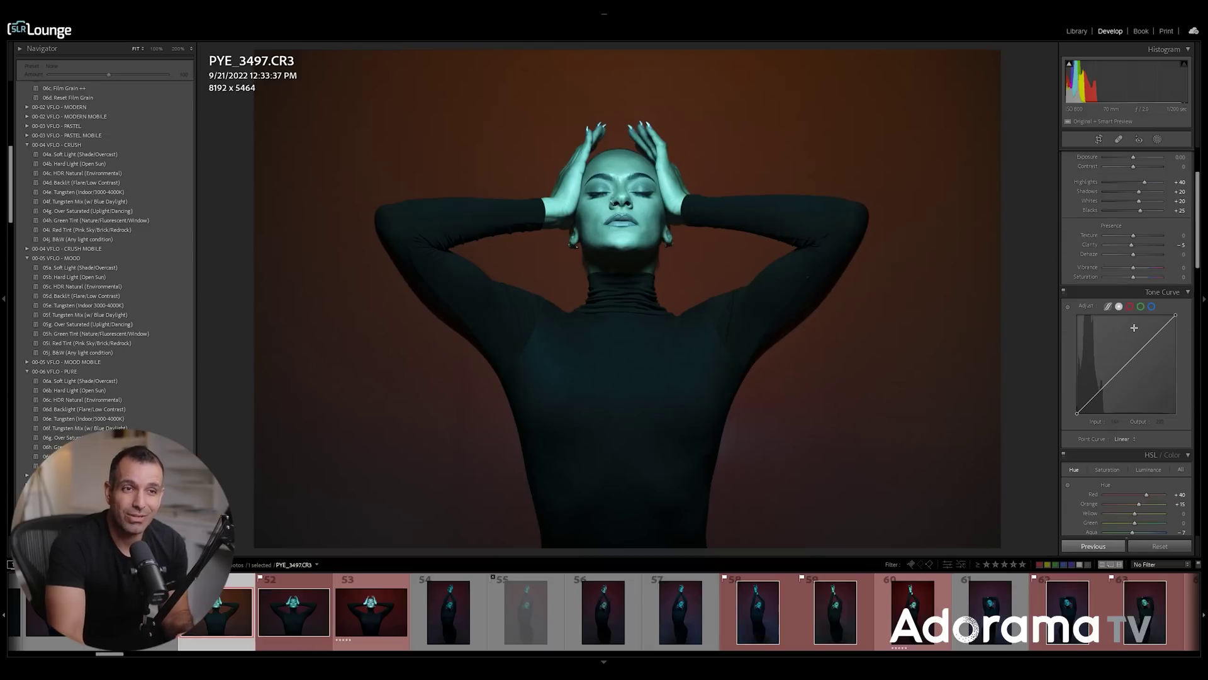
left_click(1130, 307)
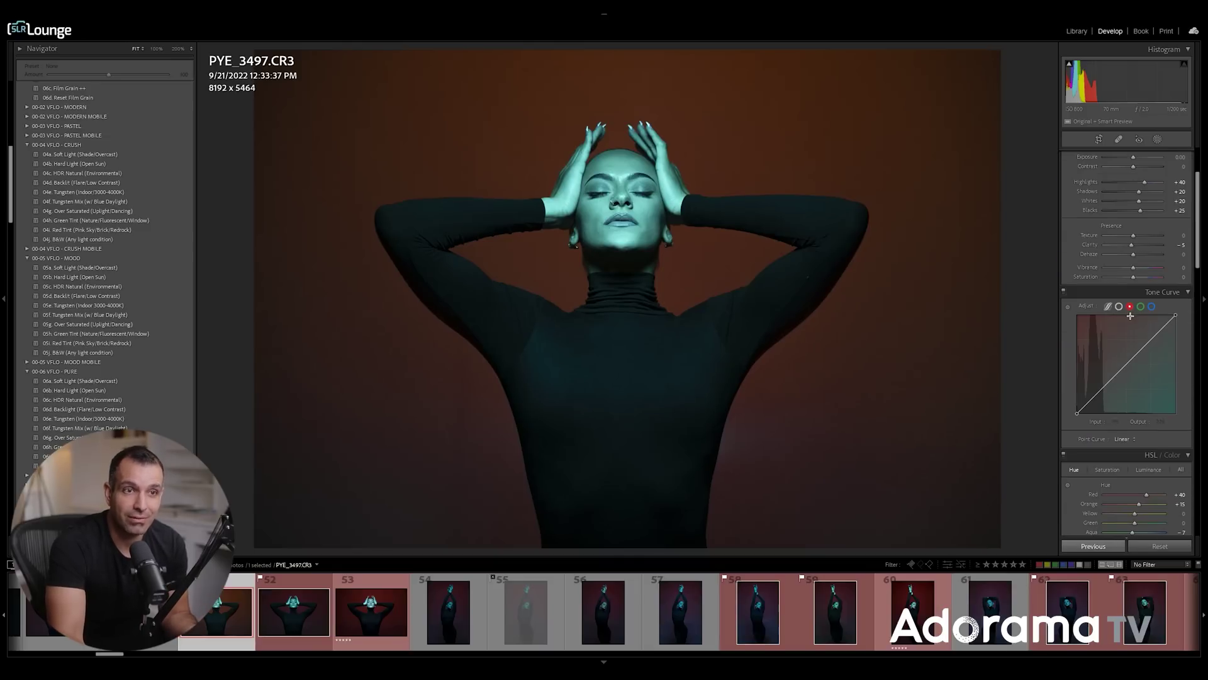
left_click_drag(1139, 348, 1147, 338)
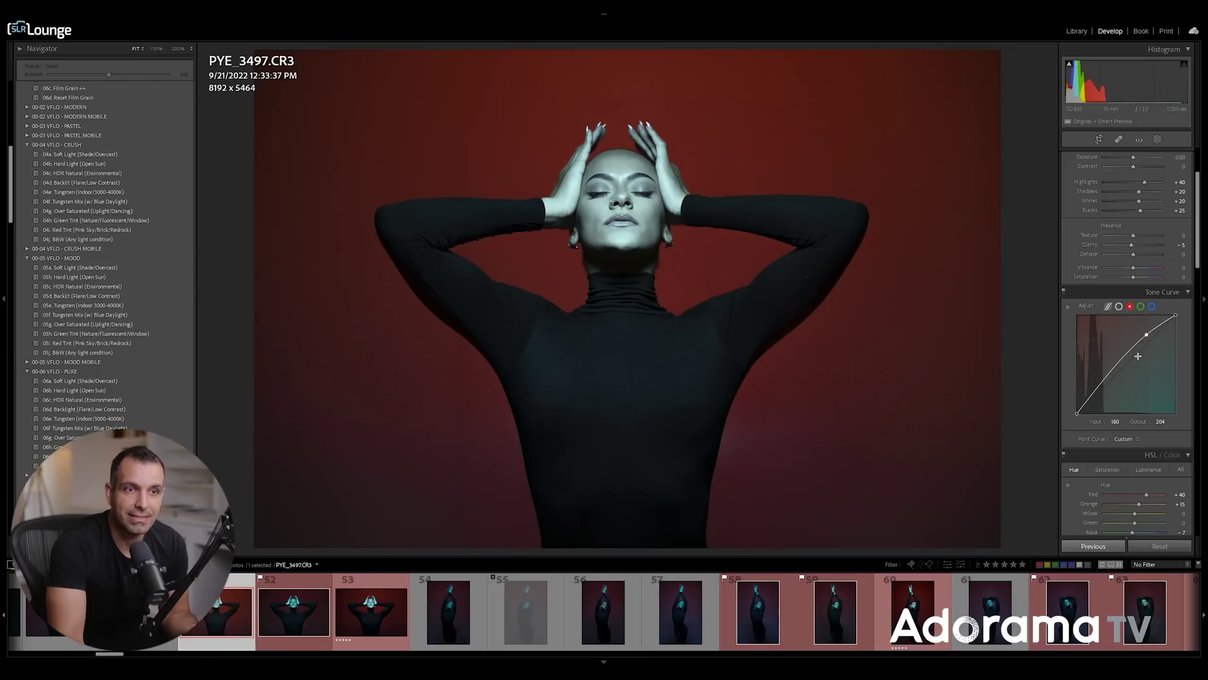
left_click_drag(1102, 378, 1105, 387)
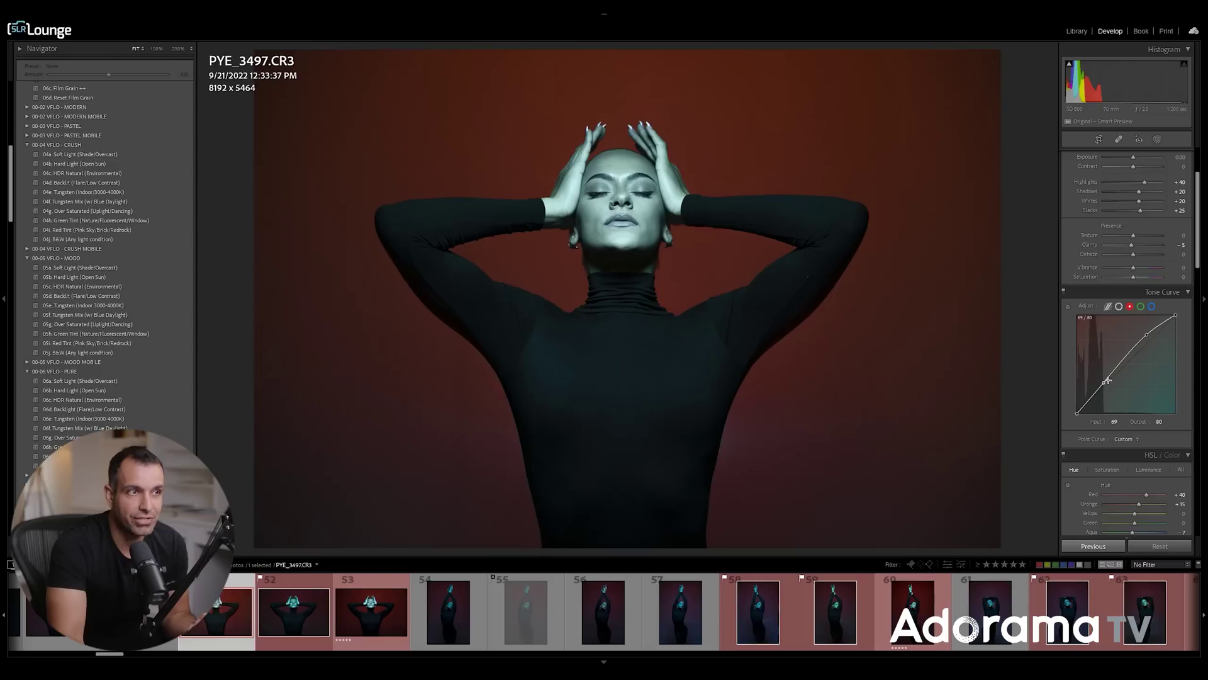
left_click(1146, 335)
Step: Add points to the green channel tone curve at input 183, output 188 and input 84, output 84
left_click(1141, 307)
left_click_drag(1146, 343, 1150, 344)
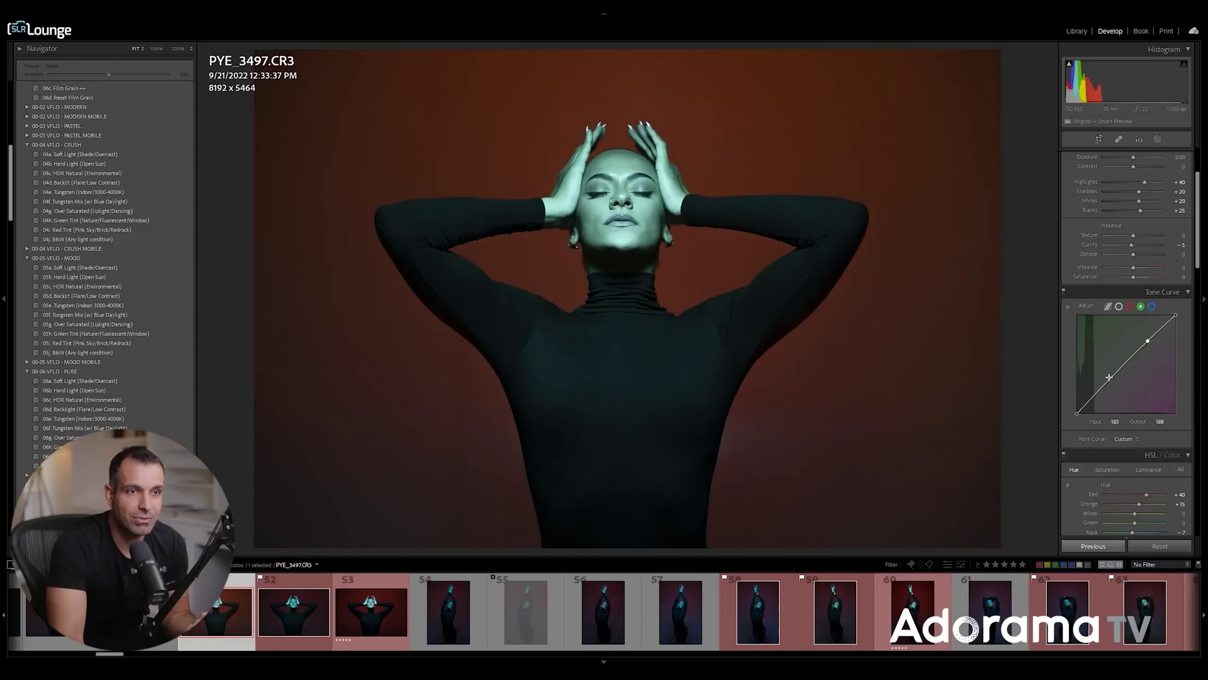
left_click_drag(1106, 380, 1110, 387)
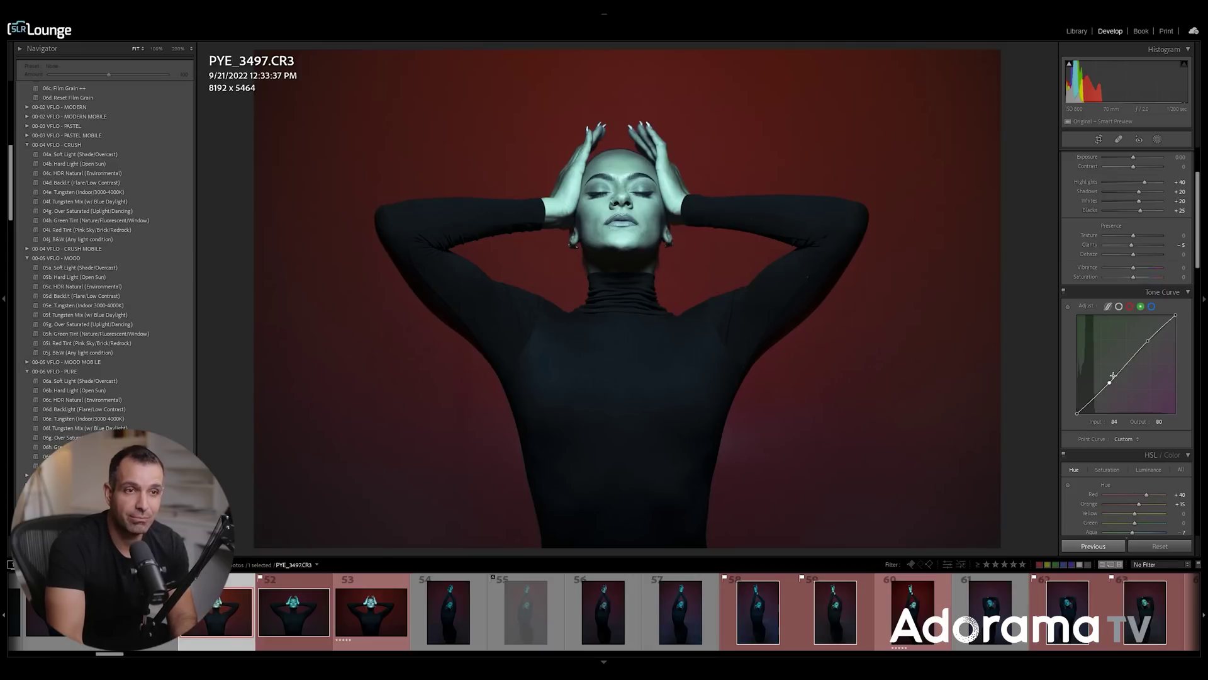
left_click_drag(1111, 383, 1113, 381)
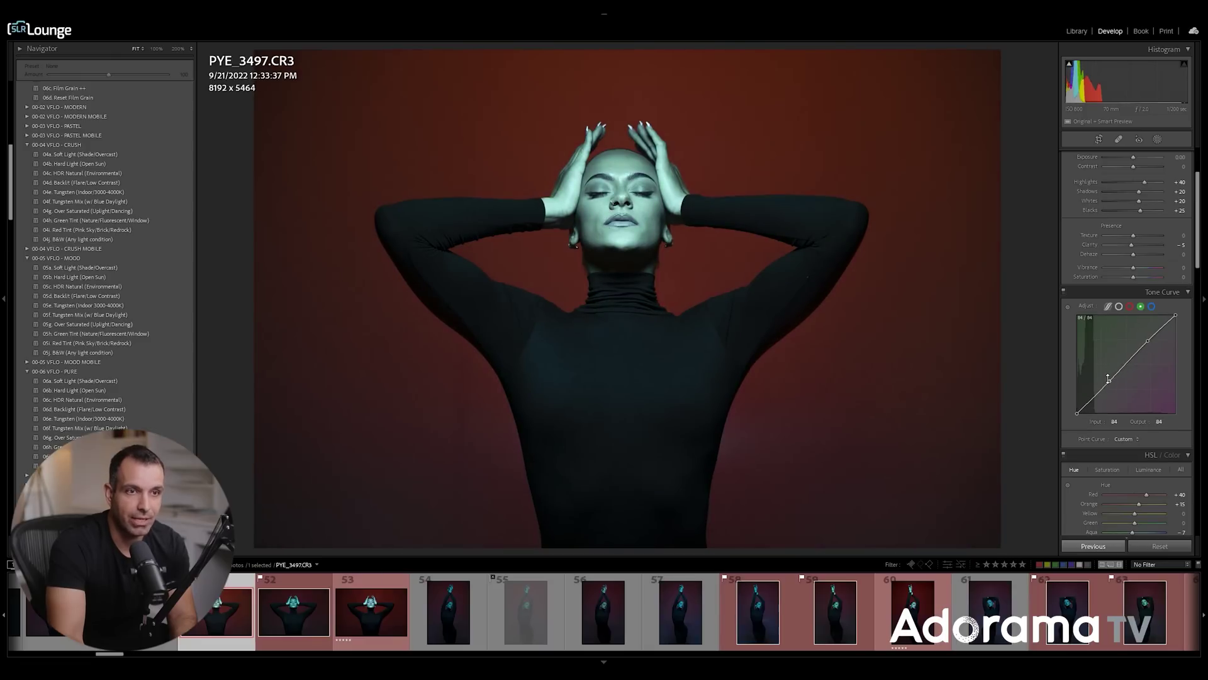
Step: Add blue channel tone curve points near input 130 and at input 190, output 188, and compare the portrait with PYE_3497.tif
left_click(1152, 306)
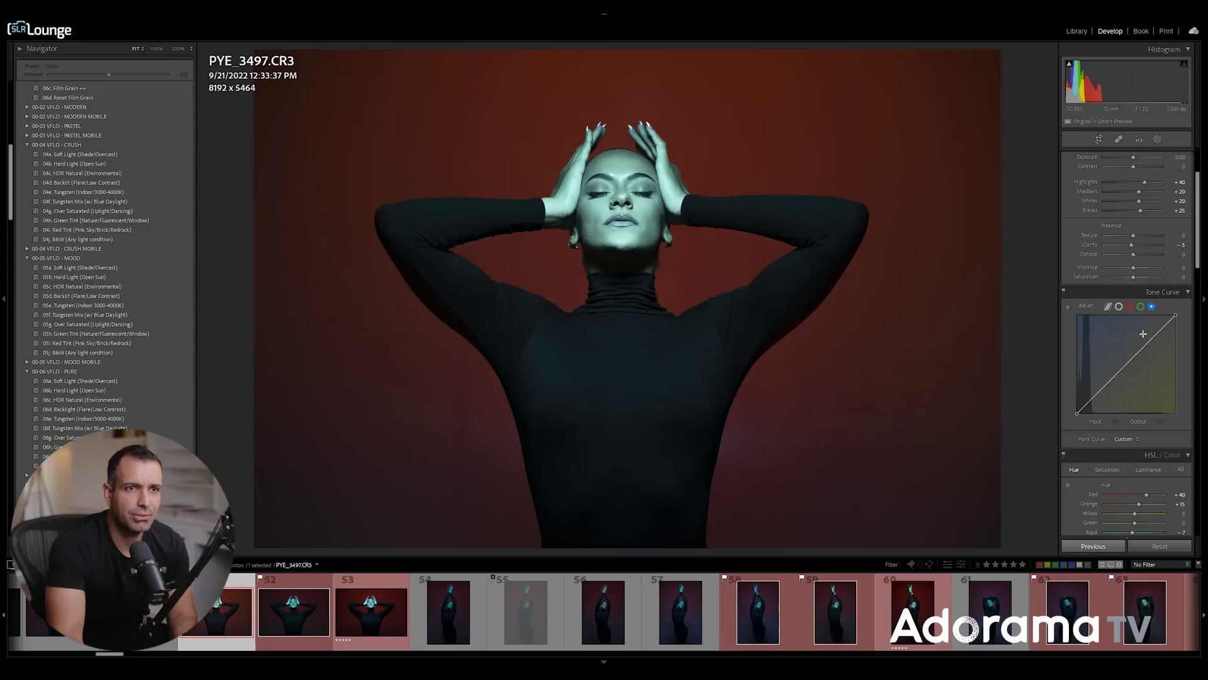
left_click(1128, 363)
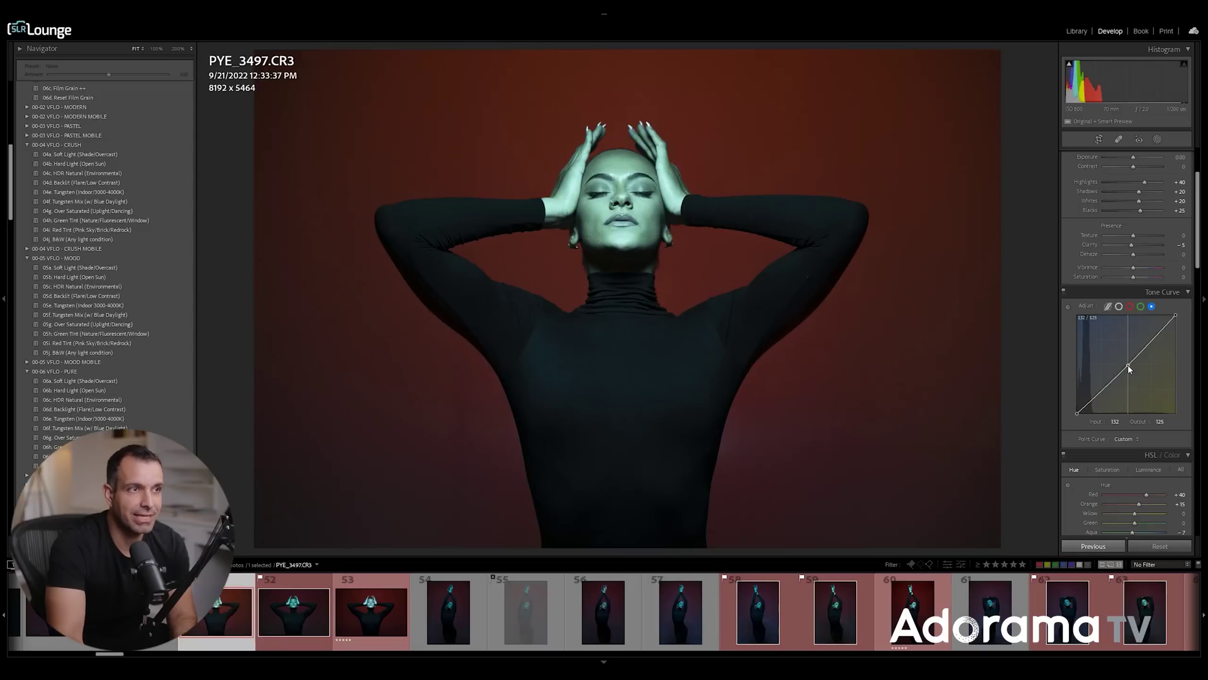
left_click_drag(1129, 372, 1130, 361)
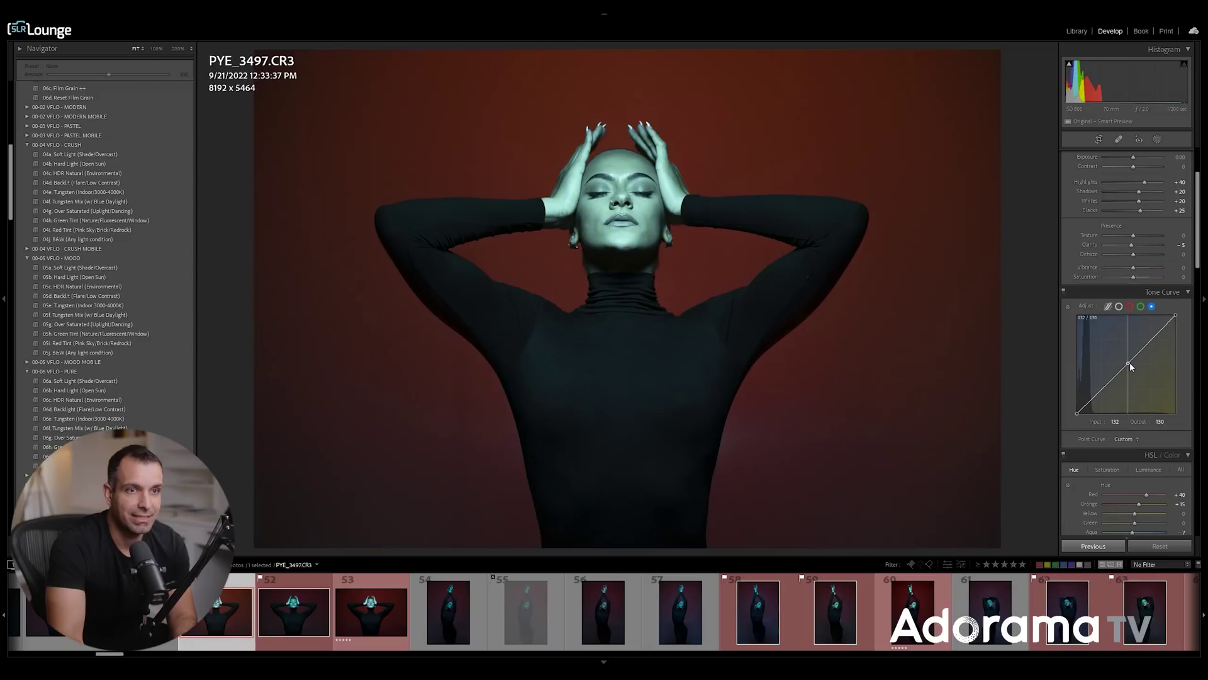
double_click(1128, 363)
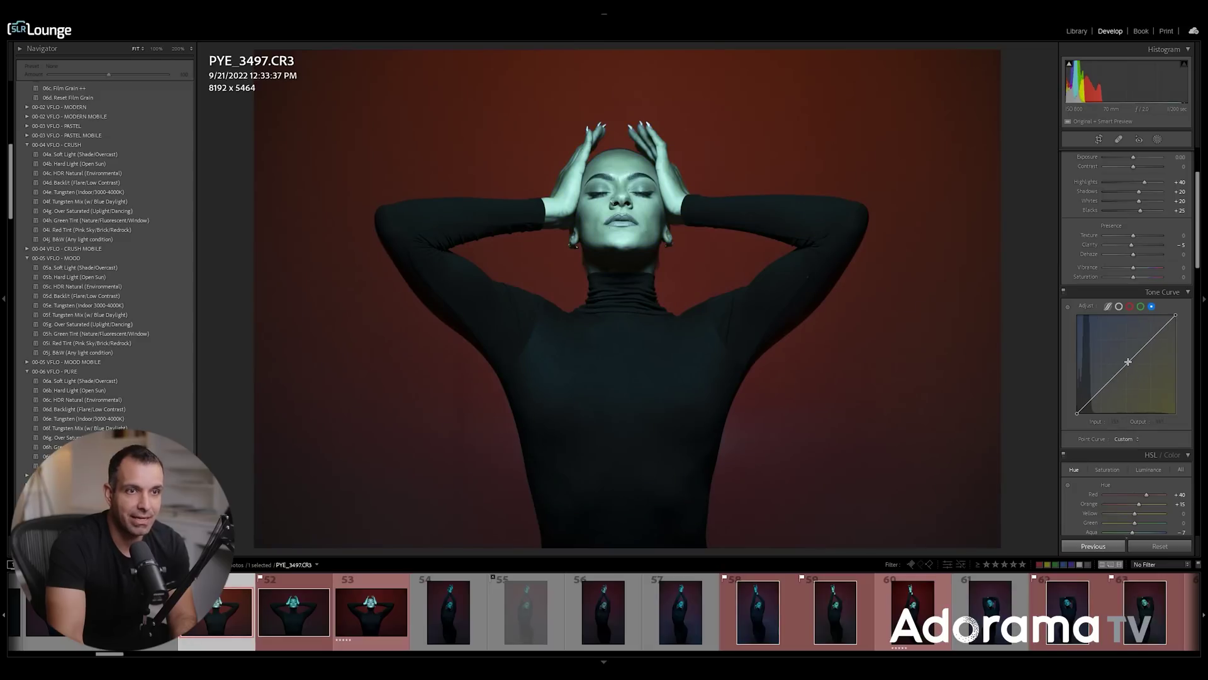
left_click(1128, 364)
left_click_drag(1127, 364, 1127, 365)
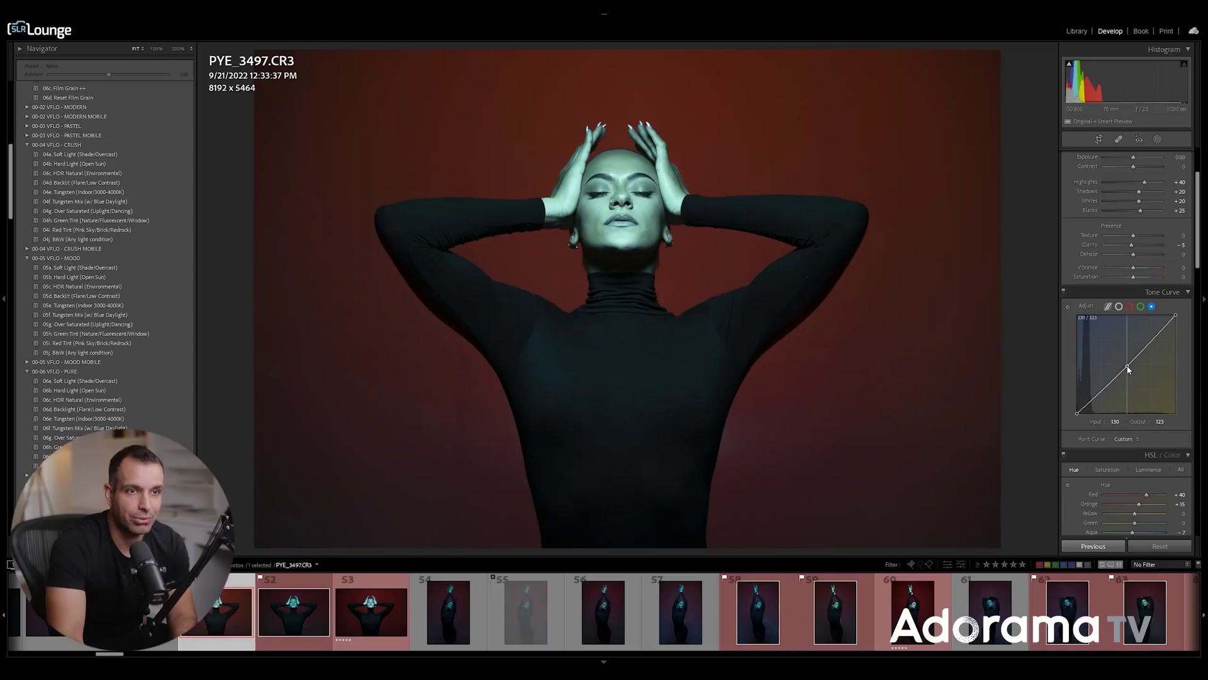
left_click(1150, 340)
left_click_drag(1151, 340, 1151, 343)
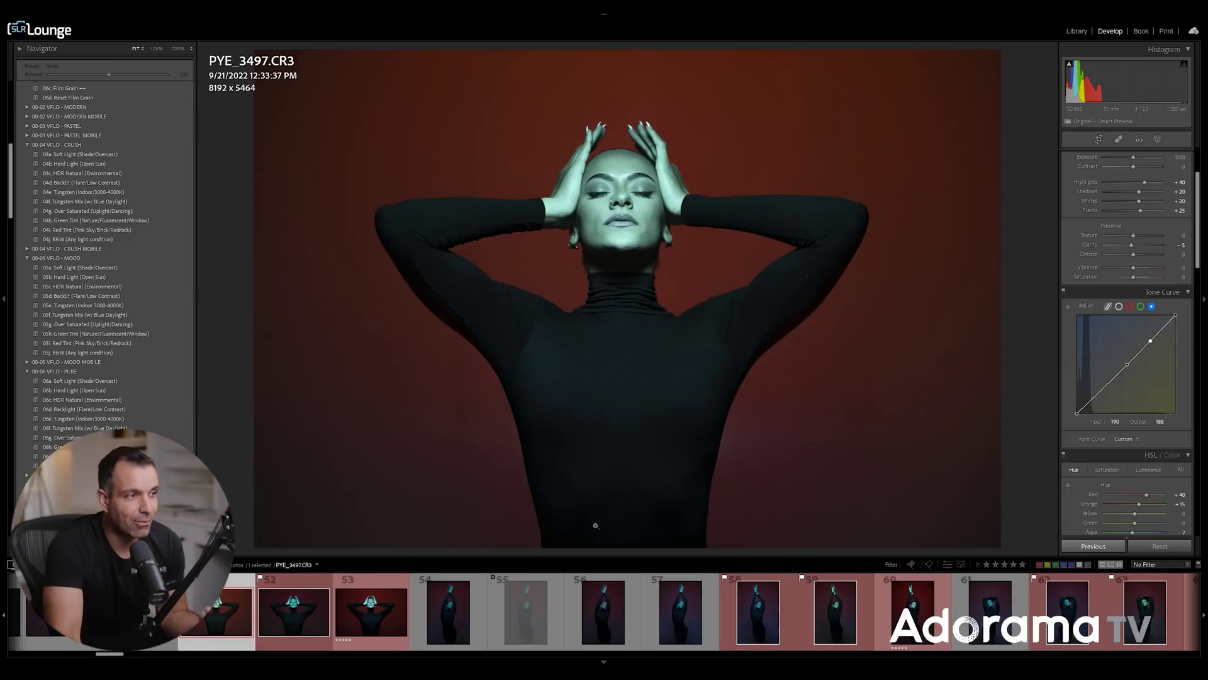
left_click(368, 611)
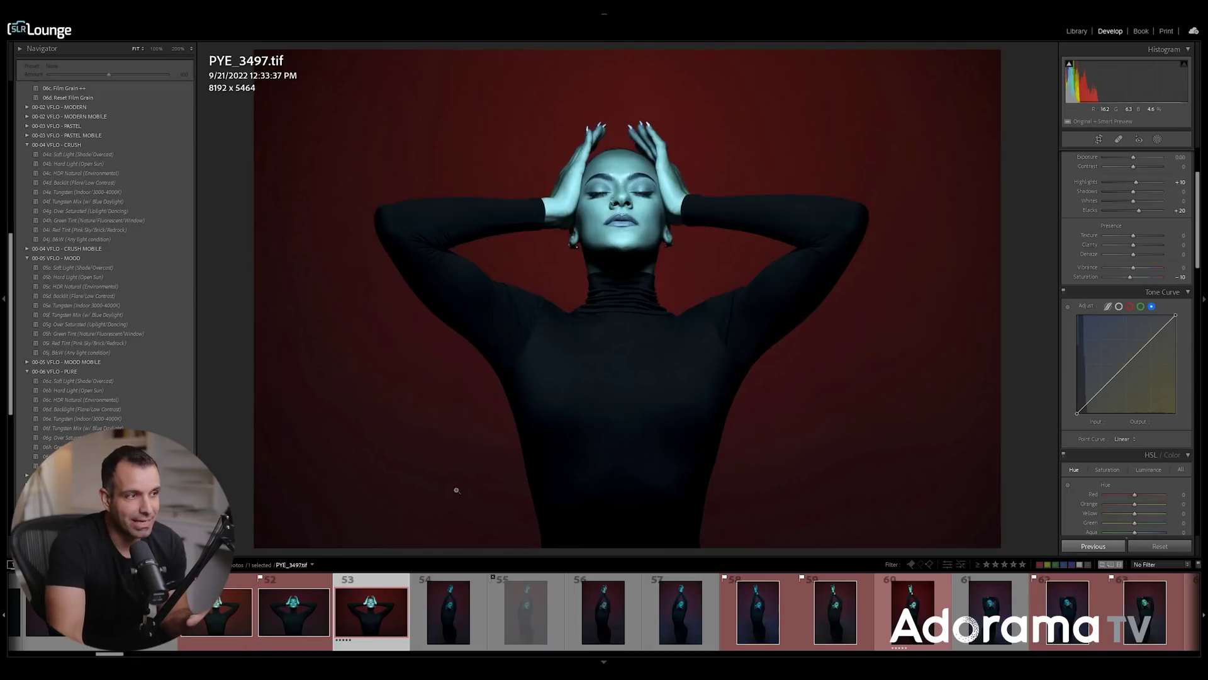
Step: Create two virtual copies of PYE_3497.CR3, giving Copy 3 temperature 2400 and tint -99, and Copy 4 temperature 40000 and tint +150
left_click(247, 625)
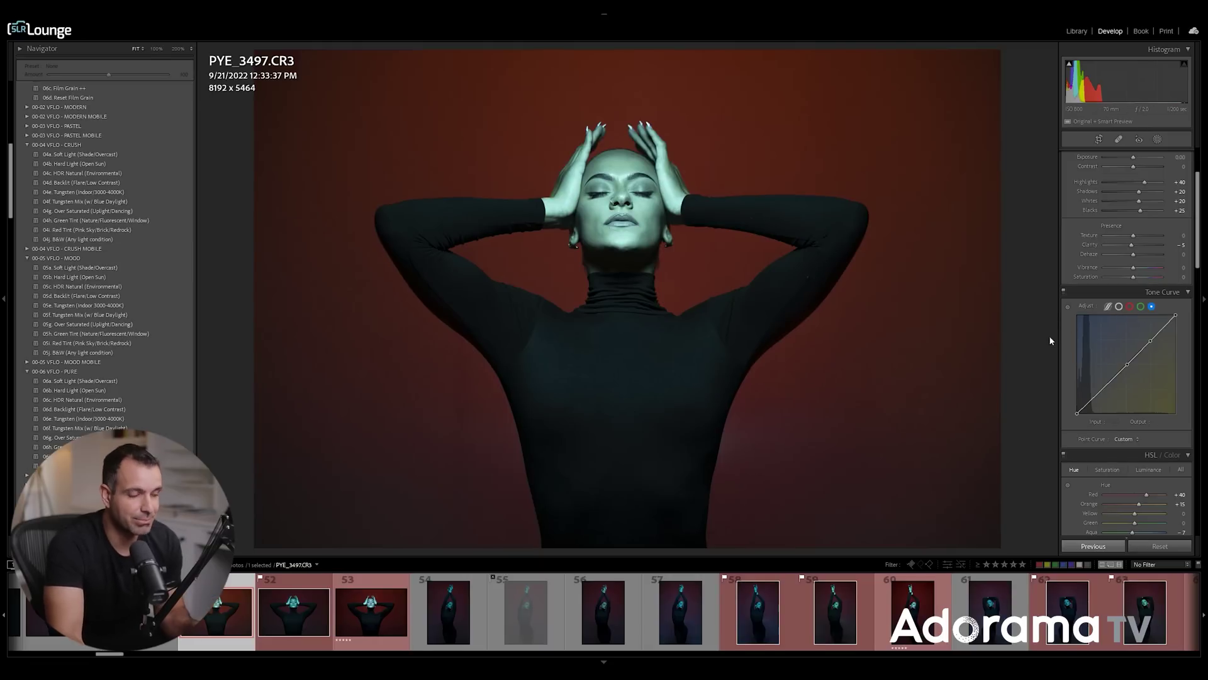
key("ctrl+apostrophe")
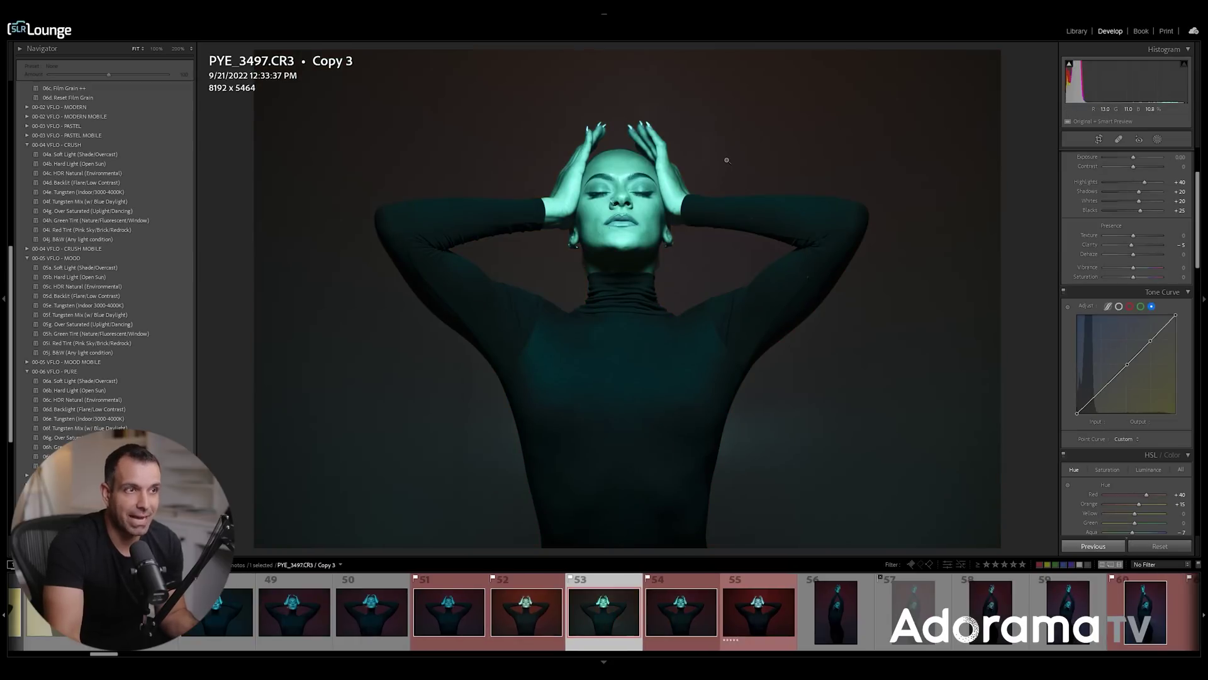
key("ctrl+apostrophe")
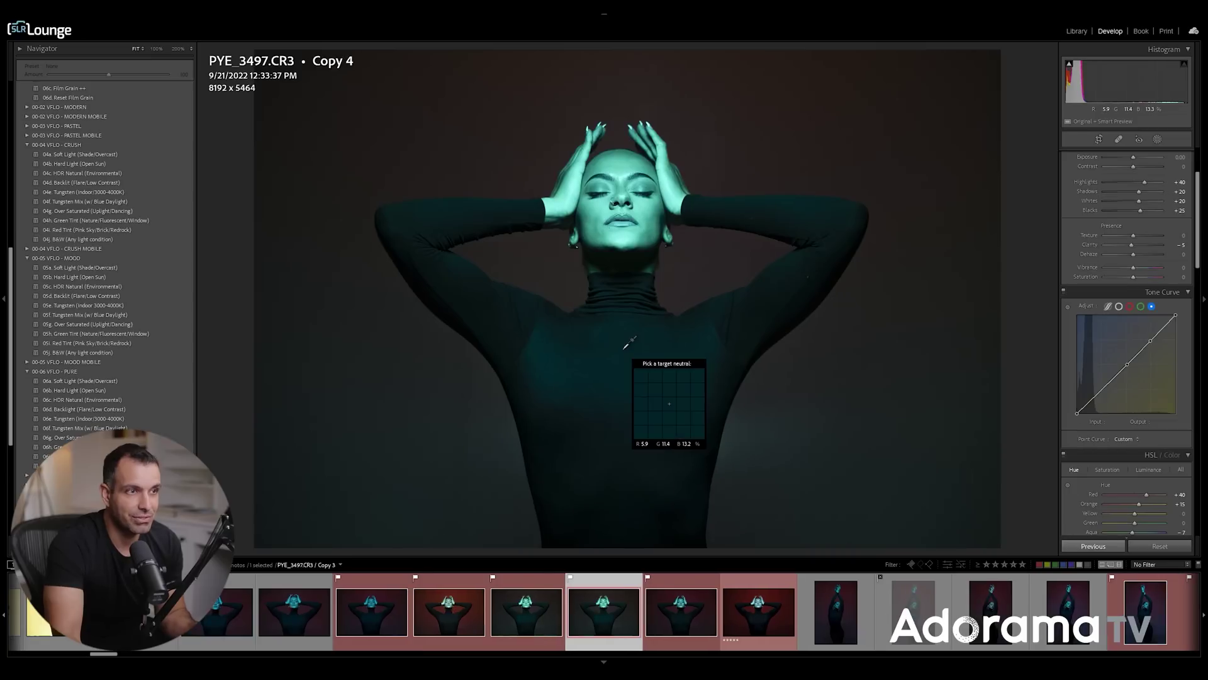
key("Left")
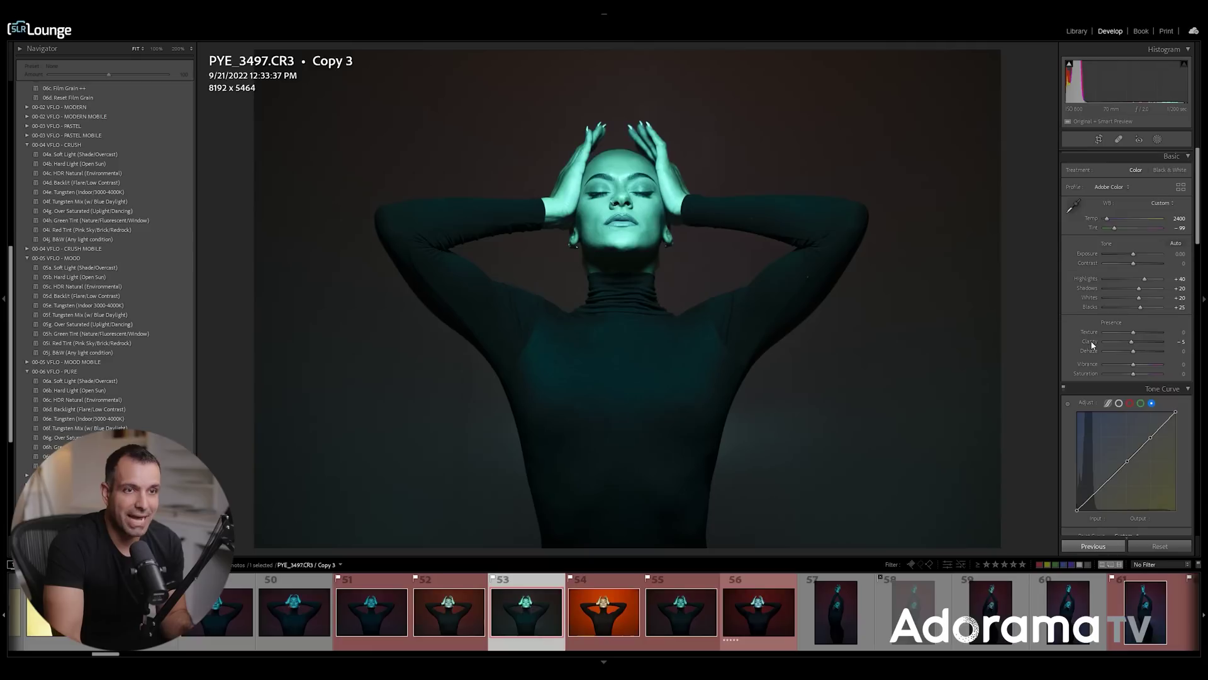
Step: Shift the cool tones in Copy 3 by setting the aqua hue to +12 and the blue hue to +4
scroll(1120, 417, "down", 3)
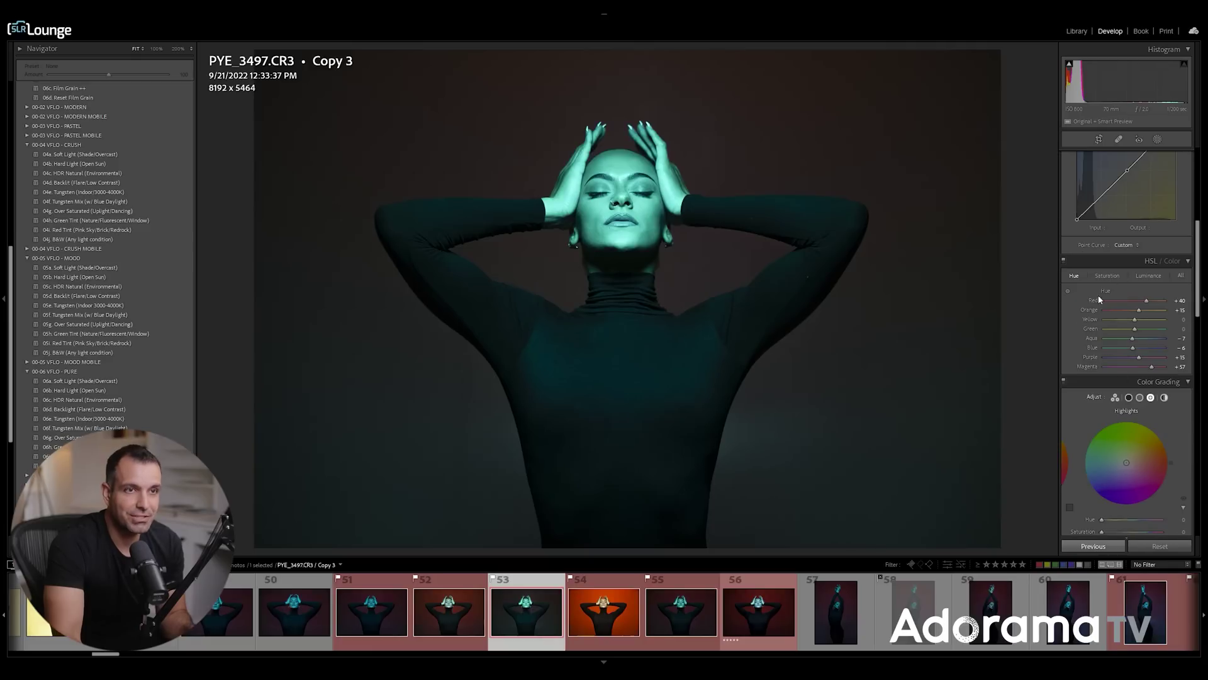
left_click(1068, 291)
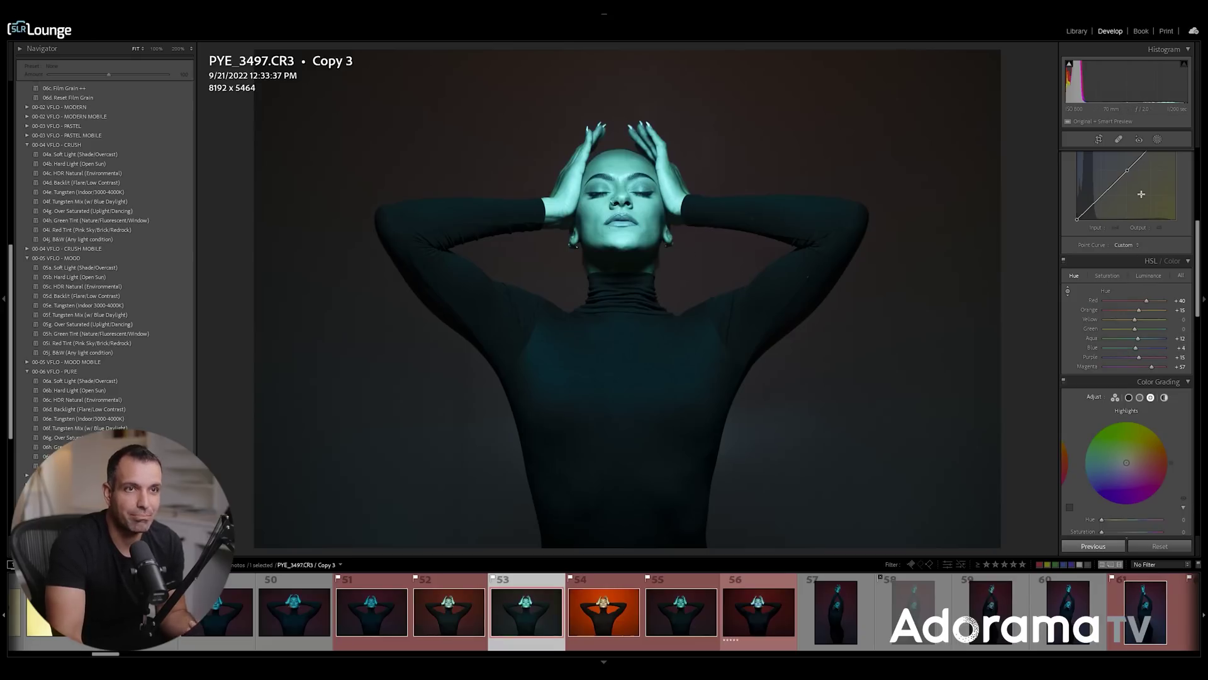
Step: Remove the blue curve's highlight point in Copy 3, set its midpoint at input 130 to output 134, and set Saturation to -10
scroll(1141, 277, "up", 3)
left_click_drag(1127, 267, 1155, 239)
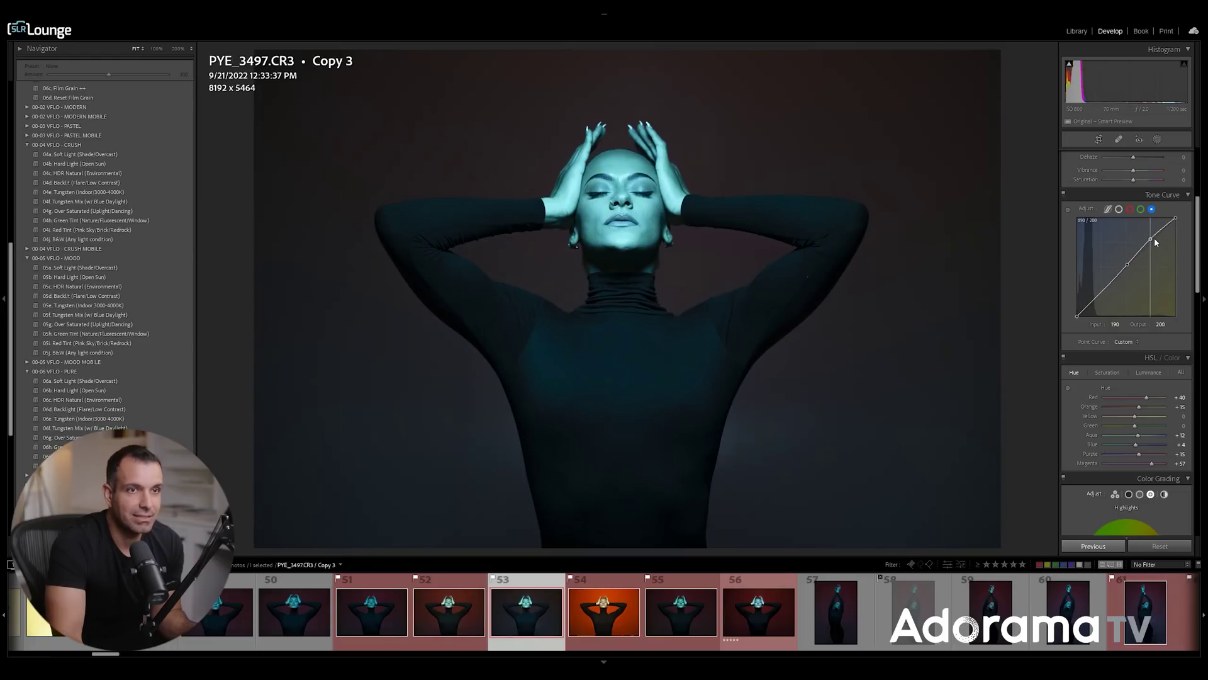
double_click(1152, 242)
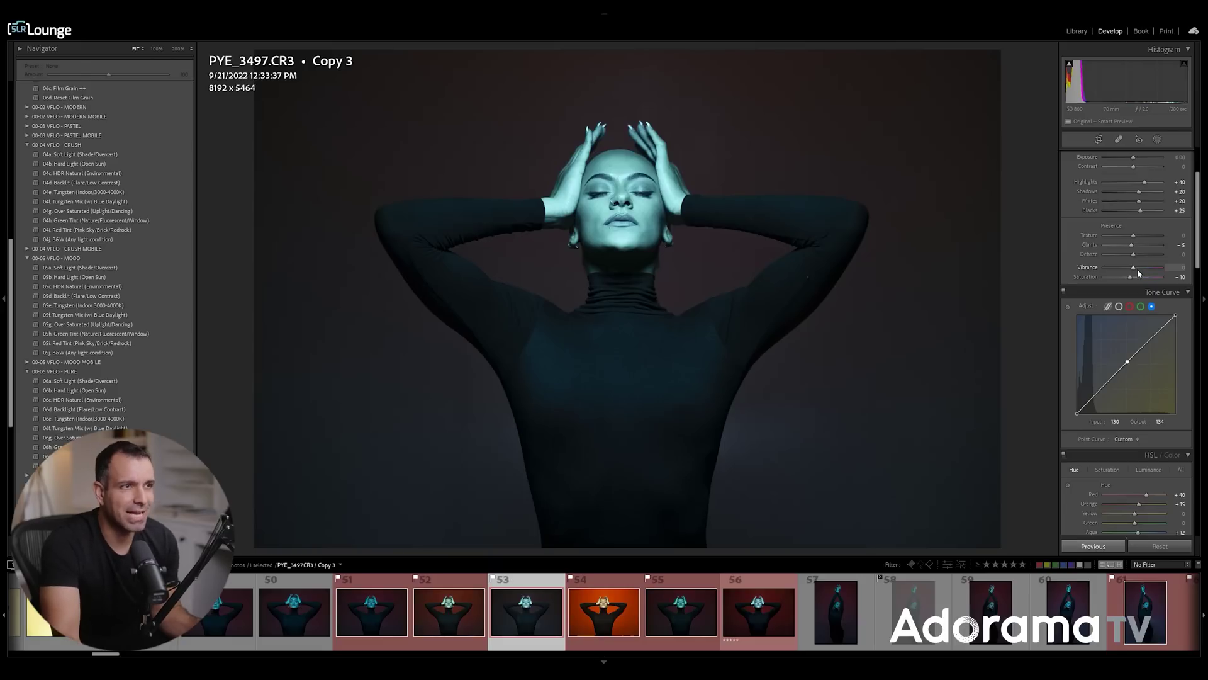
Step: Make a virtual copy of Copy 3, reset its settings, and convert it to black and white with exposure +1.20
key("v")
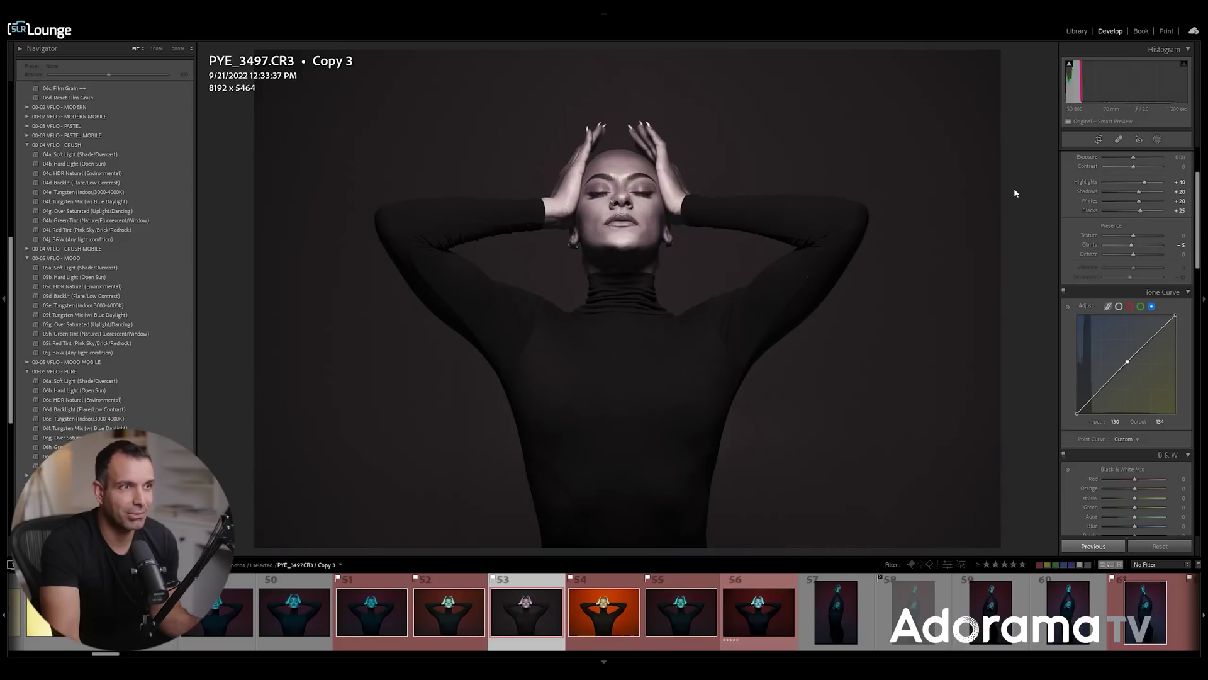
key("v")
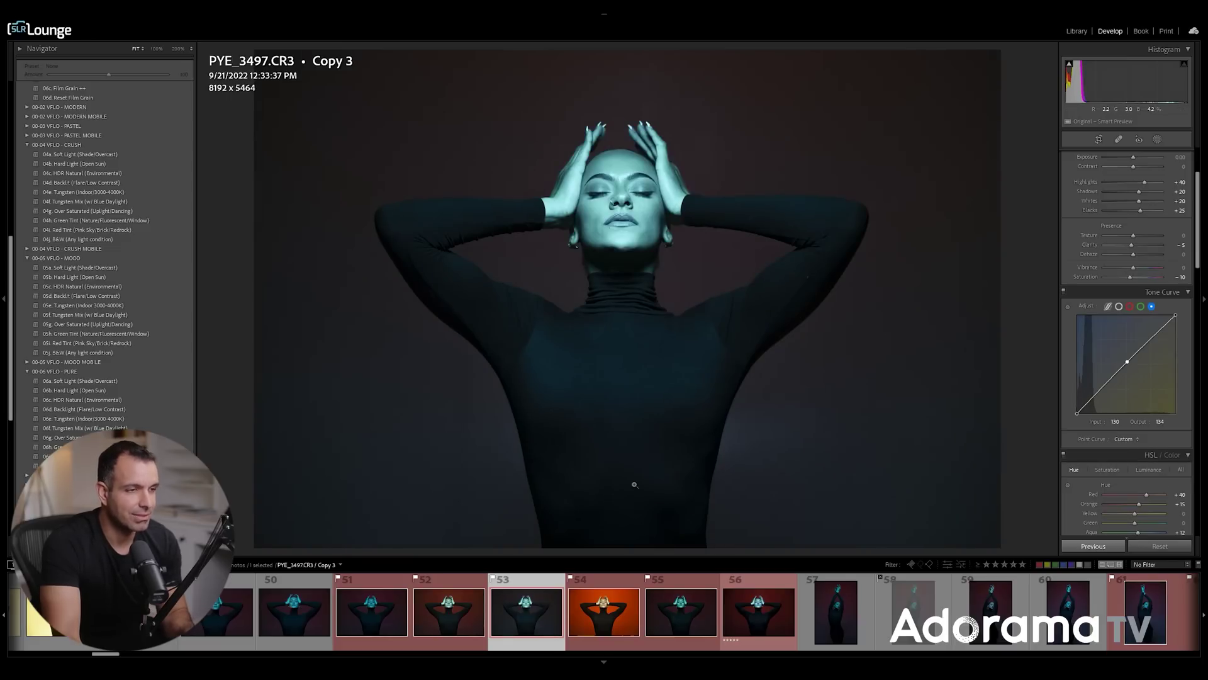
key("ctrl+apostrophe")
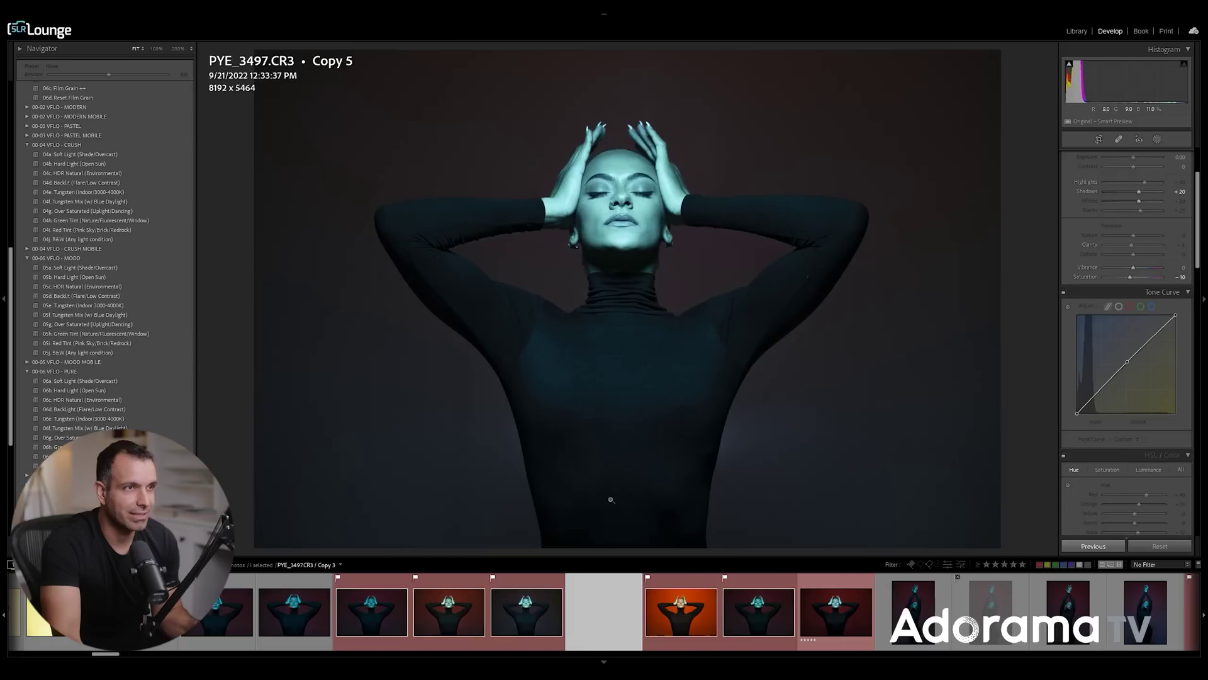
key("ctrl+shift+r")
key("v")
scroll(1136, 289, "up", 3)
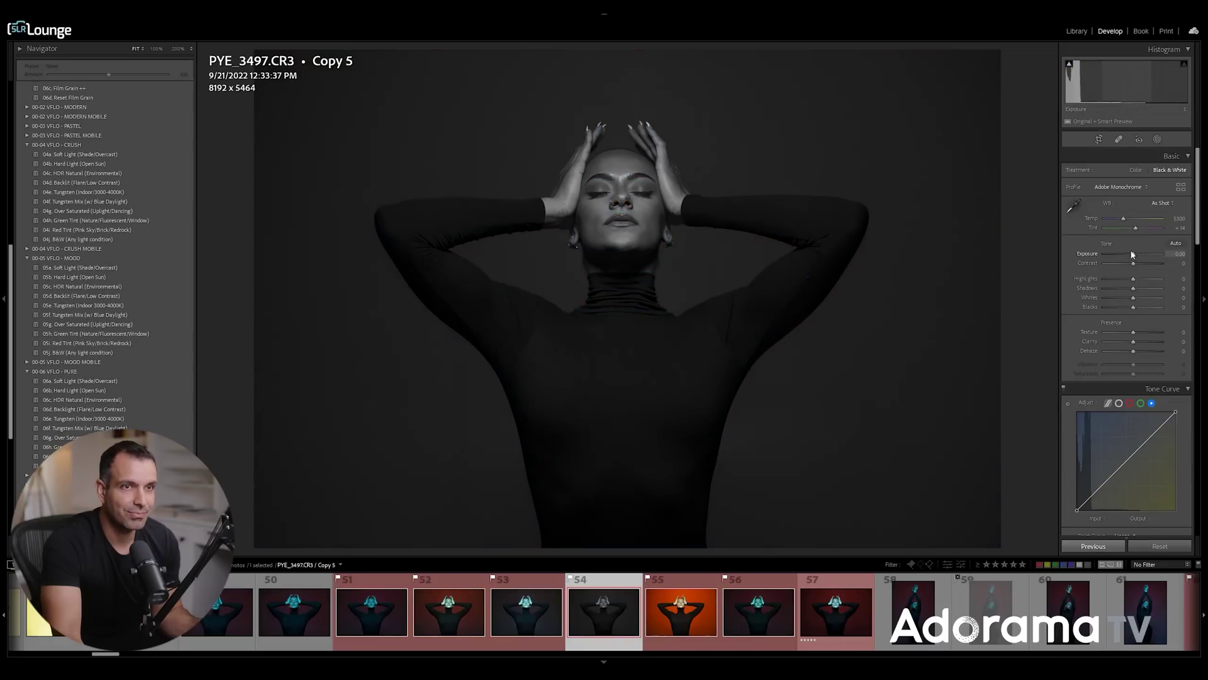
left_click_drag(1143, 253, 1148, 253)
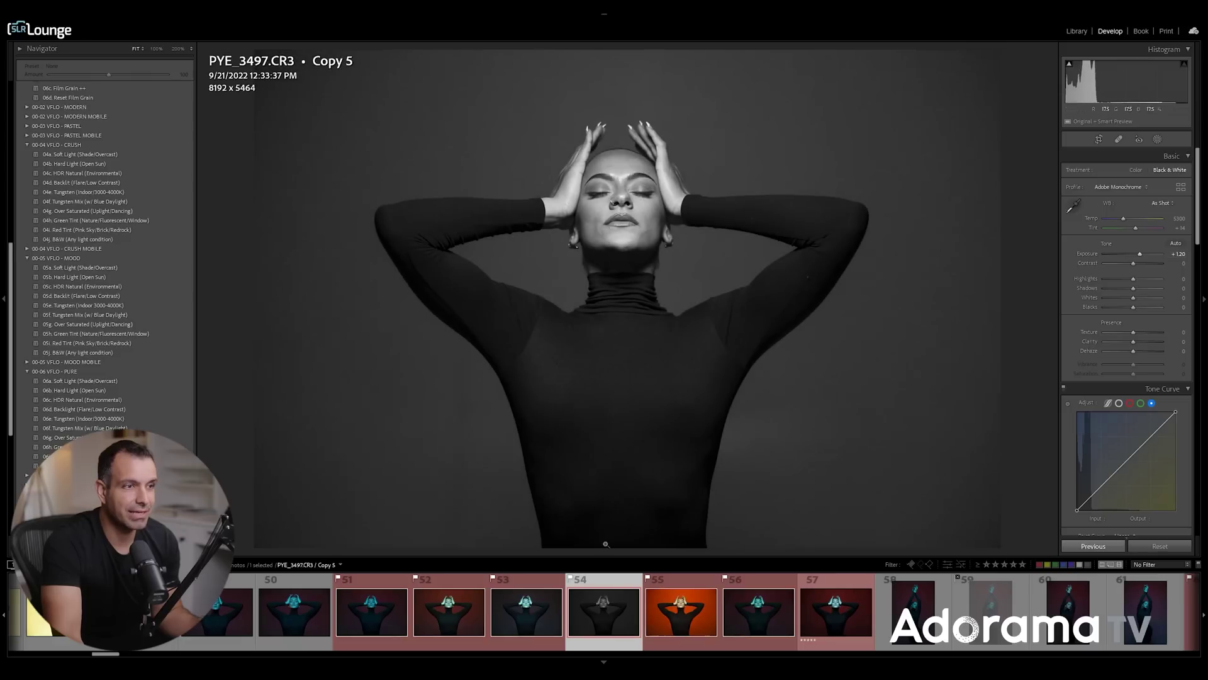
Step: In Copy 4, use the targeted hue adjustment to set red to +38, orange to +14, yellow to +11 and green to +3
left_click(516, 611)
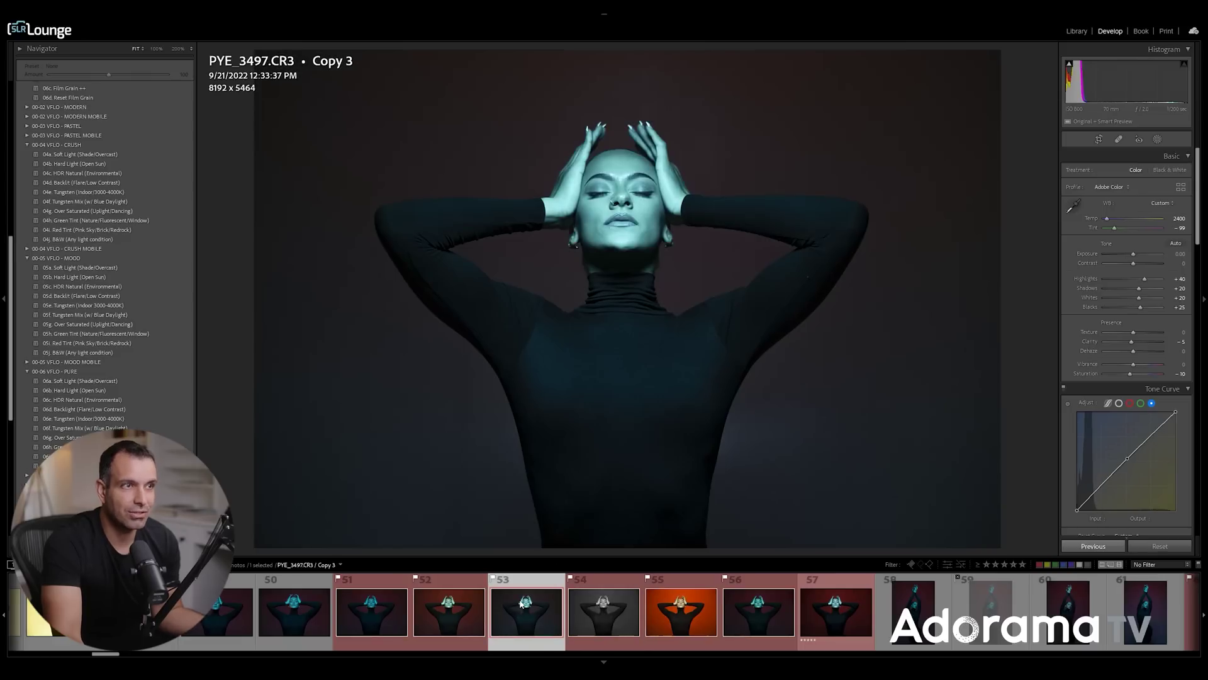
left_click(671, 605)
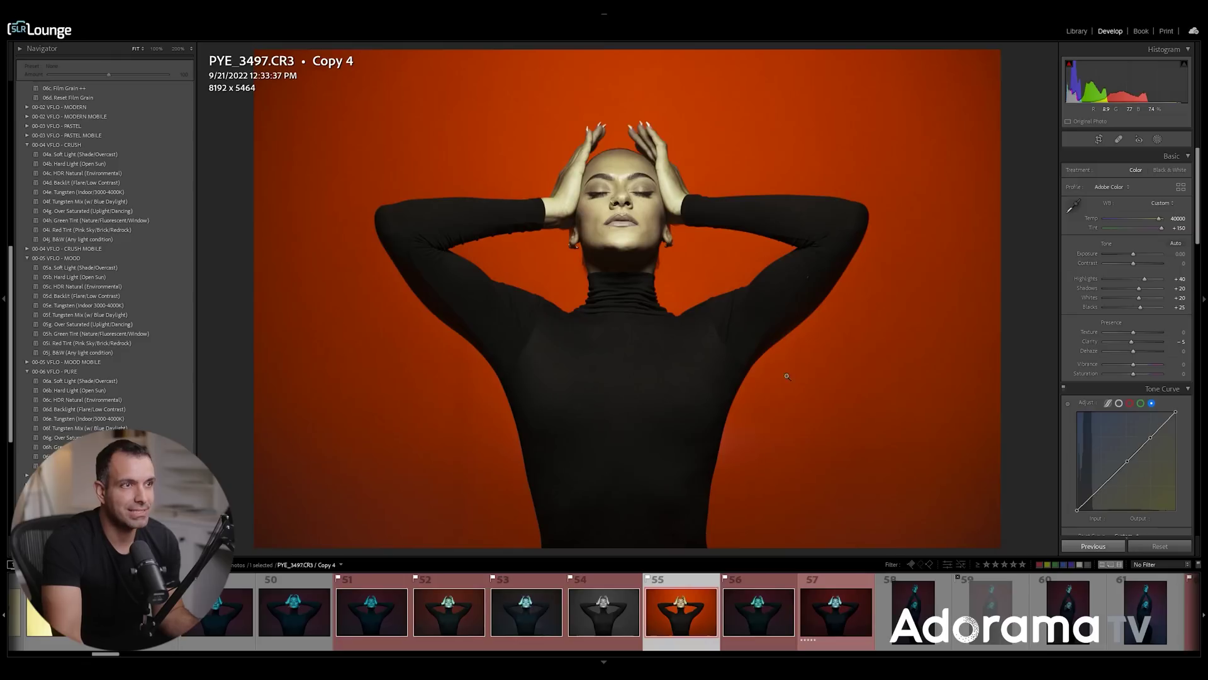
scroll(1111, 343, "down", 4)
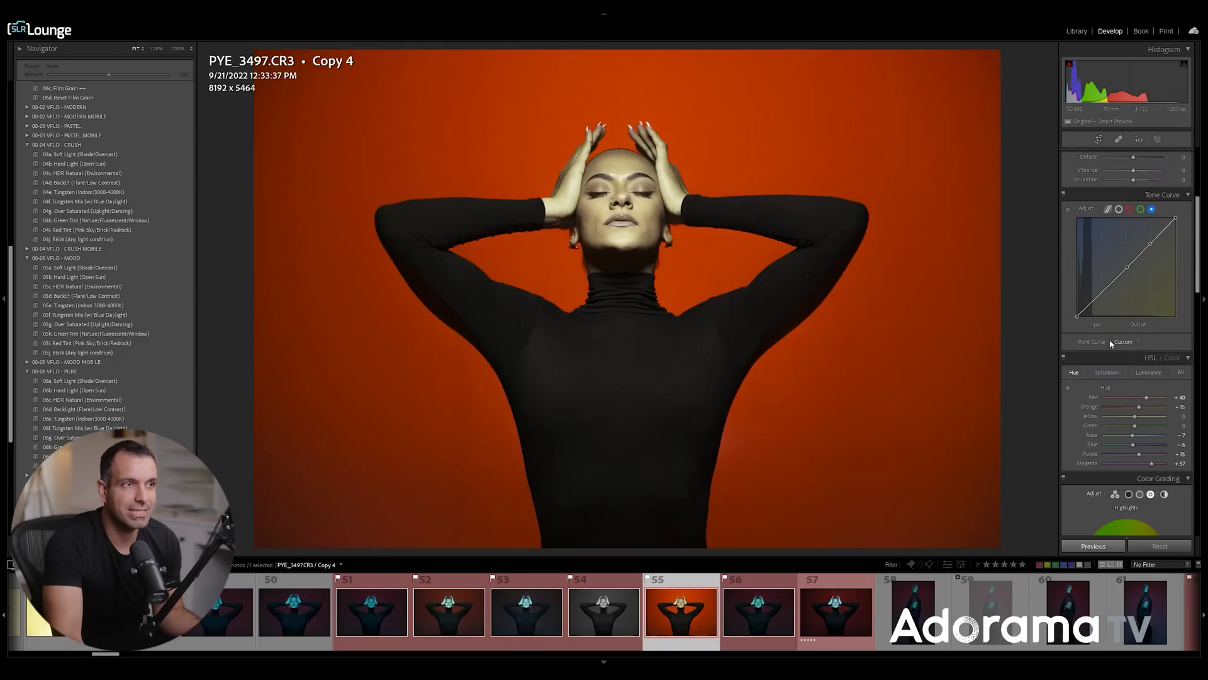
left_click(1068, 388)
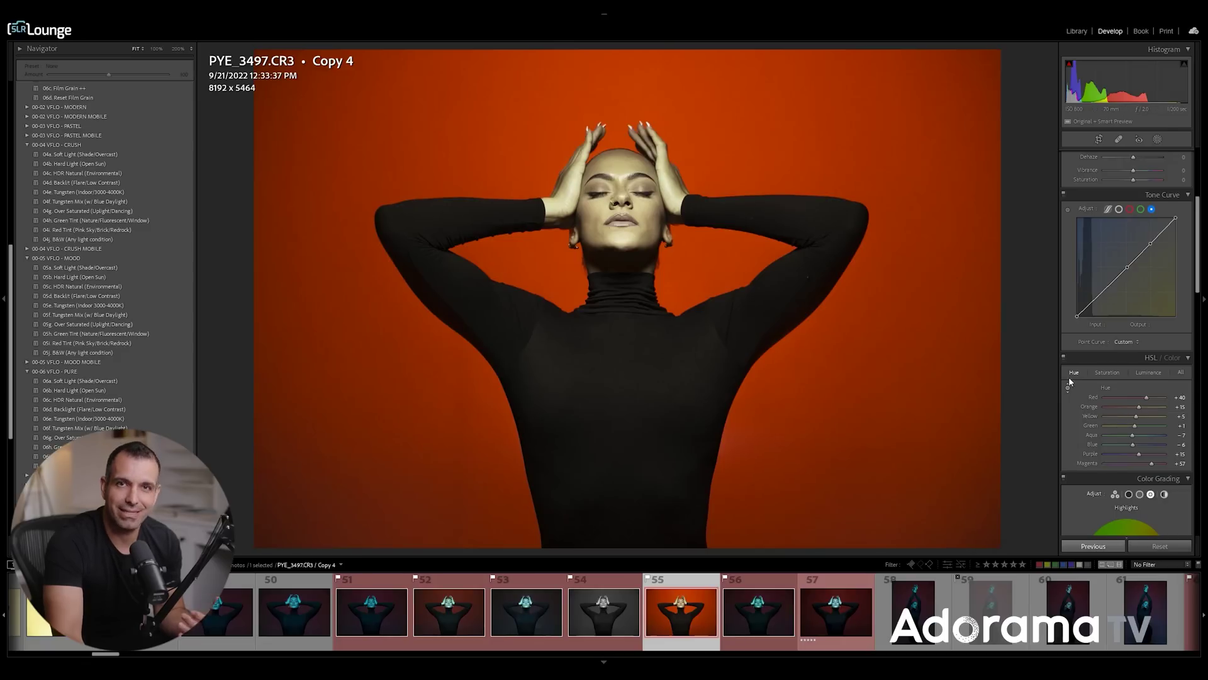
scroll(1119, 303, "up", 5)
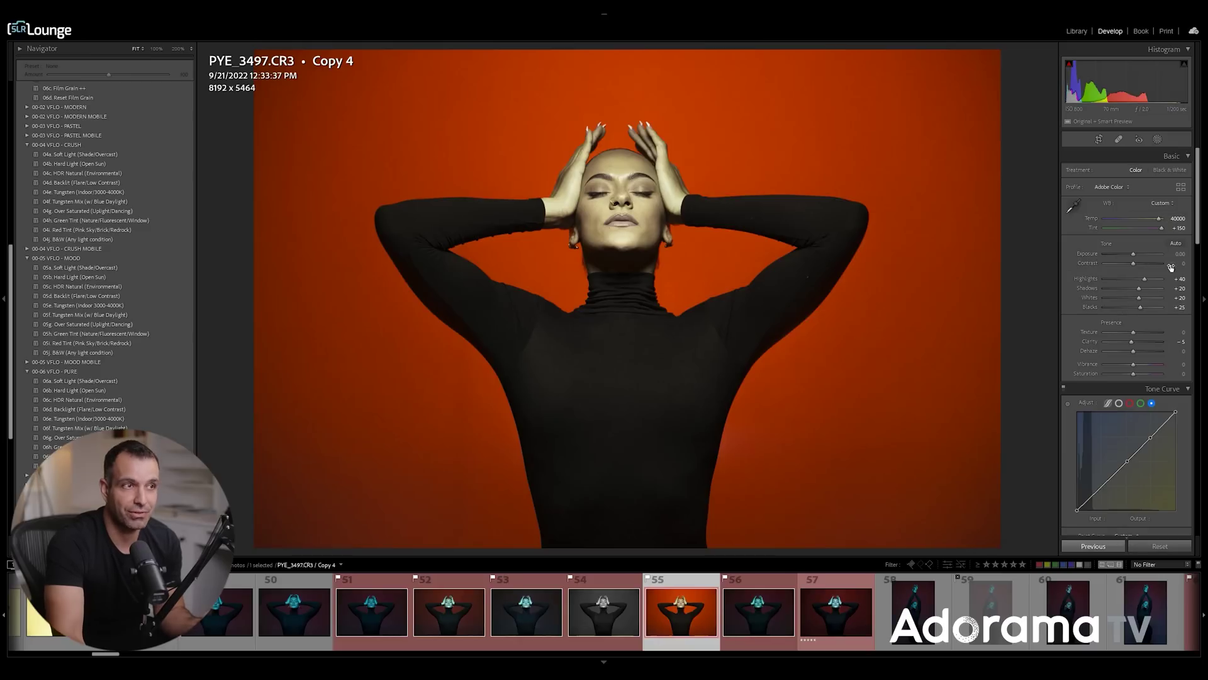
scroll(1089, 314, "down", 3)
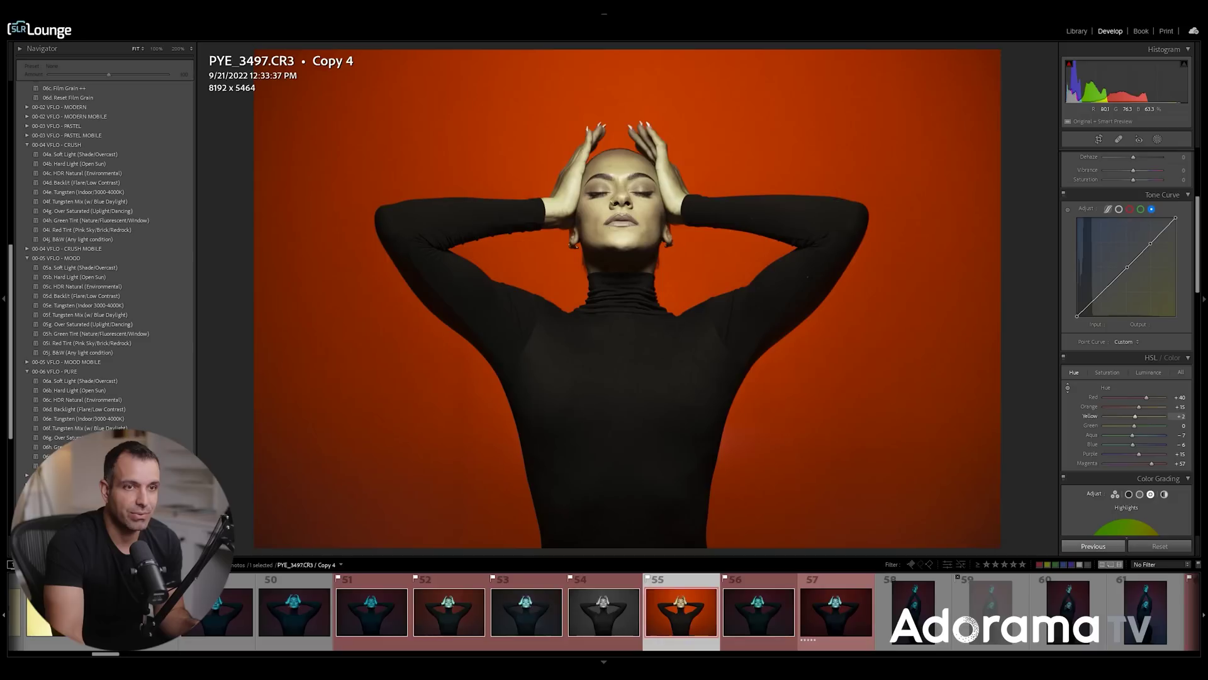
left_click_drag(667, 190, 667, 214)
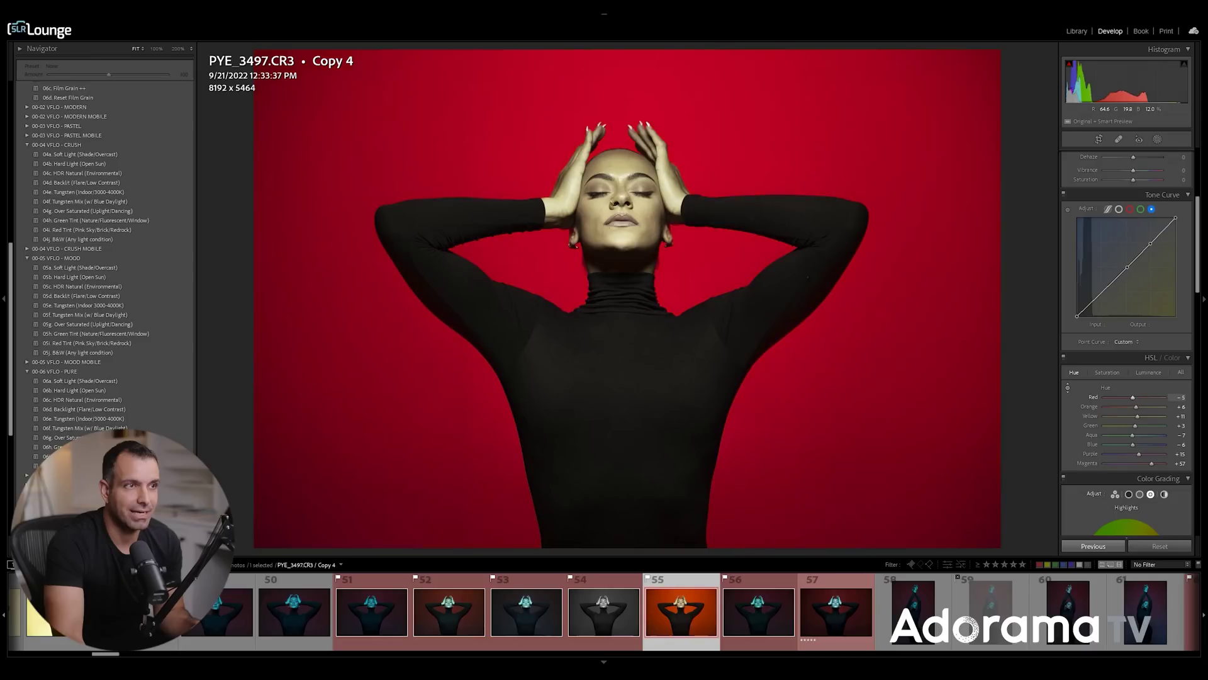
left_click_drag(668, 214, 667, 189)
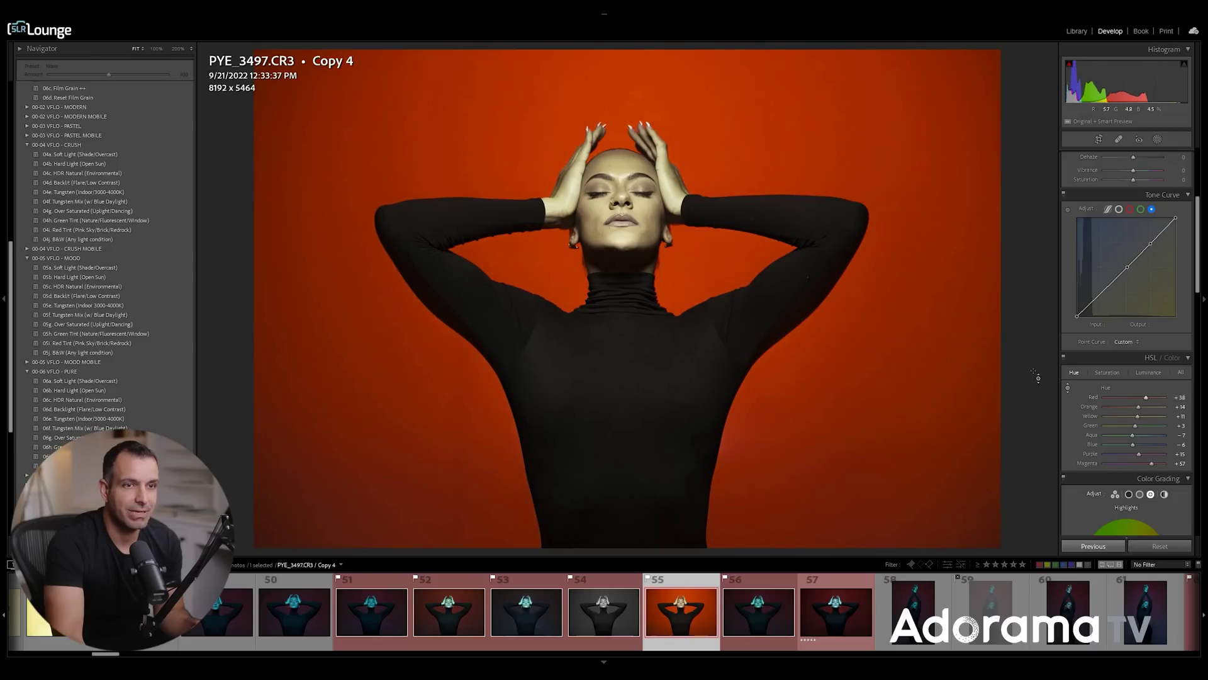
Step: Set Copy 4's saturation to red -22, orange -6 and yellow -26, and its luminance to red -7, orange -1 and yellow +12
left_click(1101, 372)
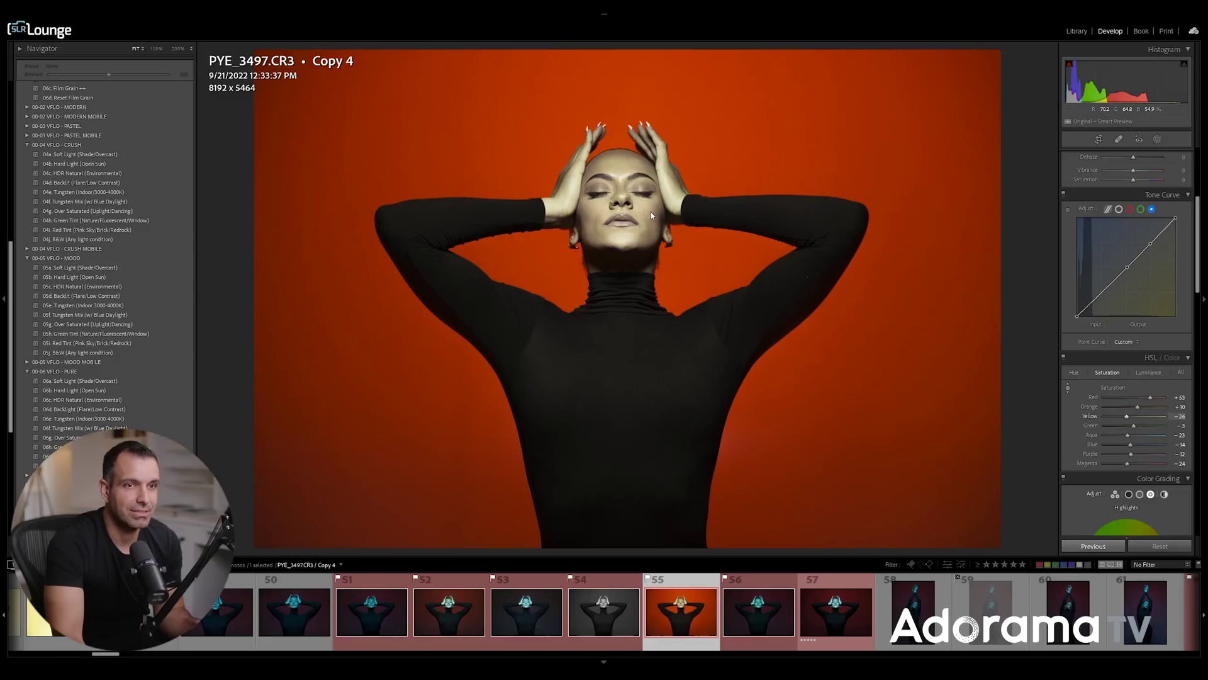
left_click_drag(754, 153, 754, 203)
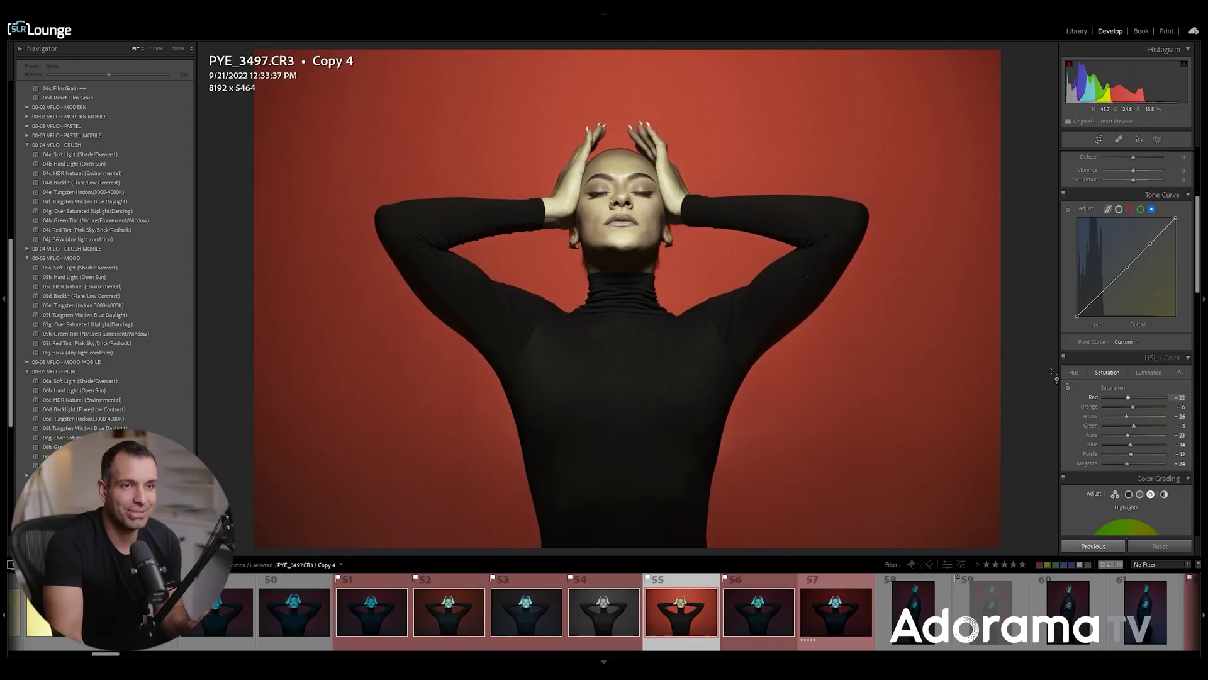
left_click(1149, 372)
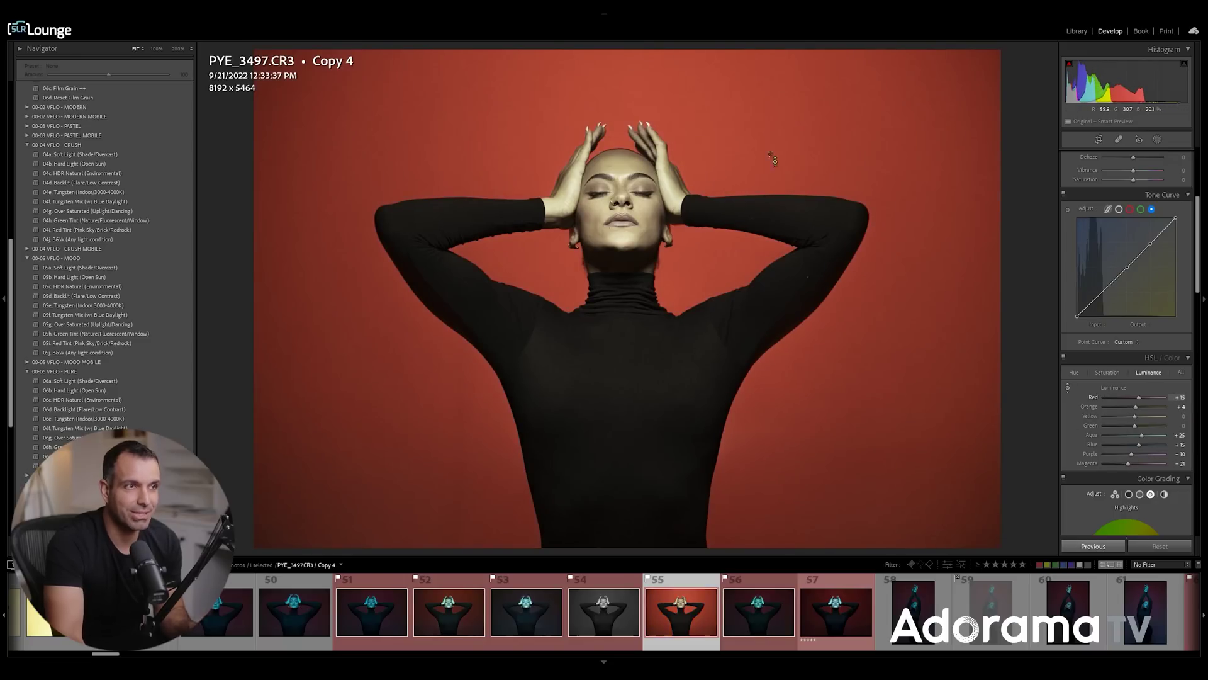
left_click_drag(766, 153, 766, 153)
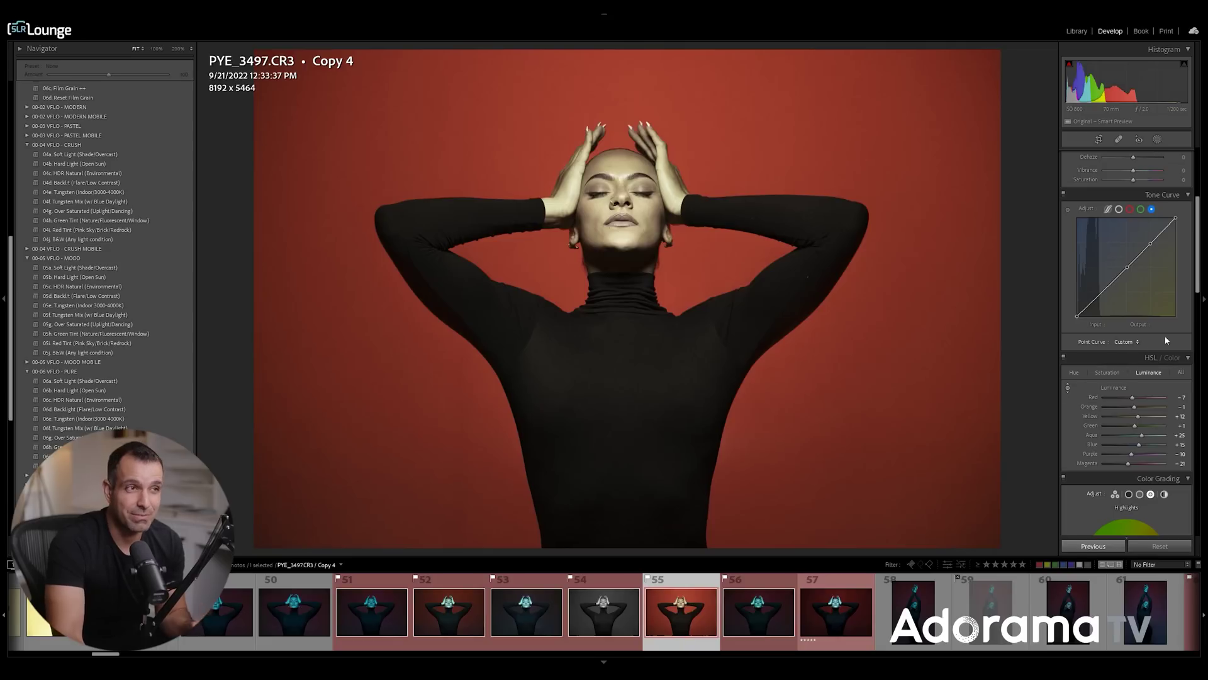
Step: Reduce Copy 4's overall color intensity with Vibrance -5 and Saturation -20
scroll(1193, 335, "up", 3)
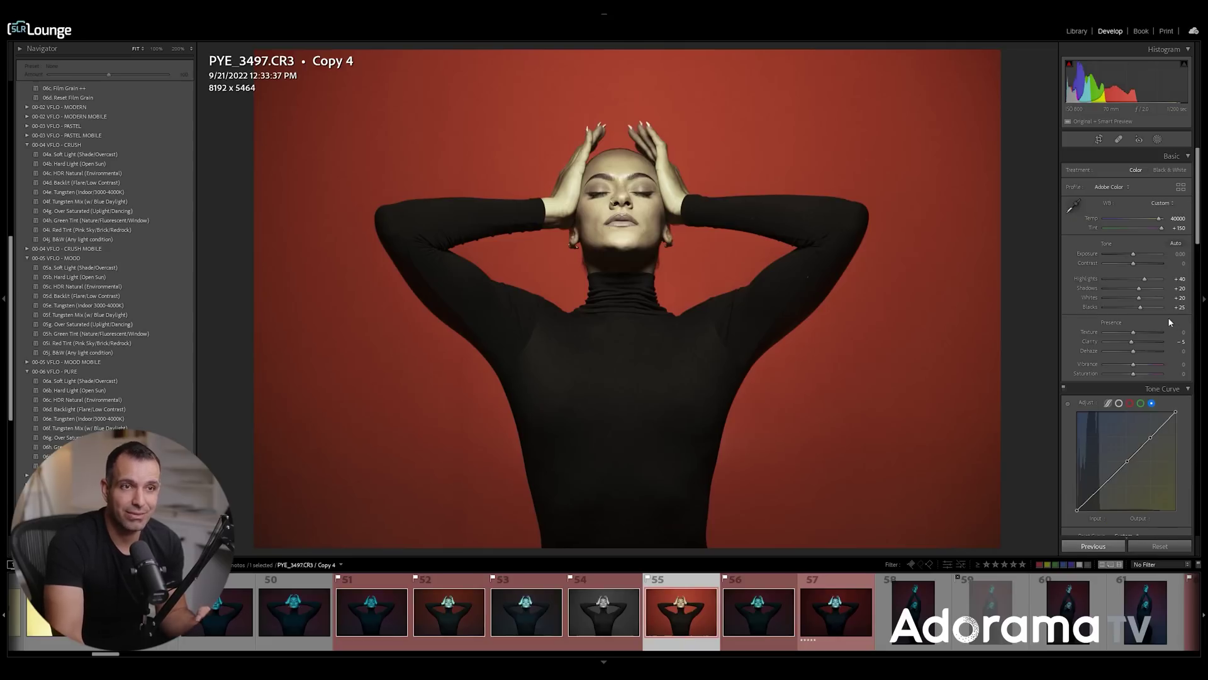
key("Up")
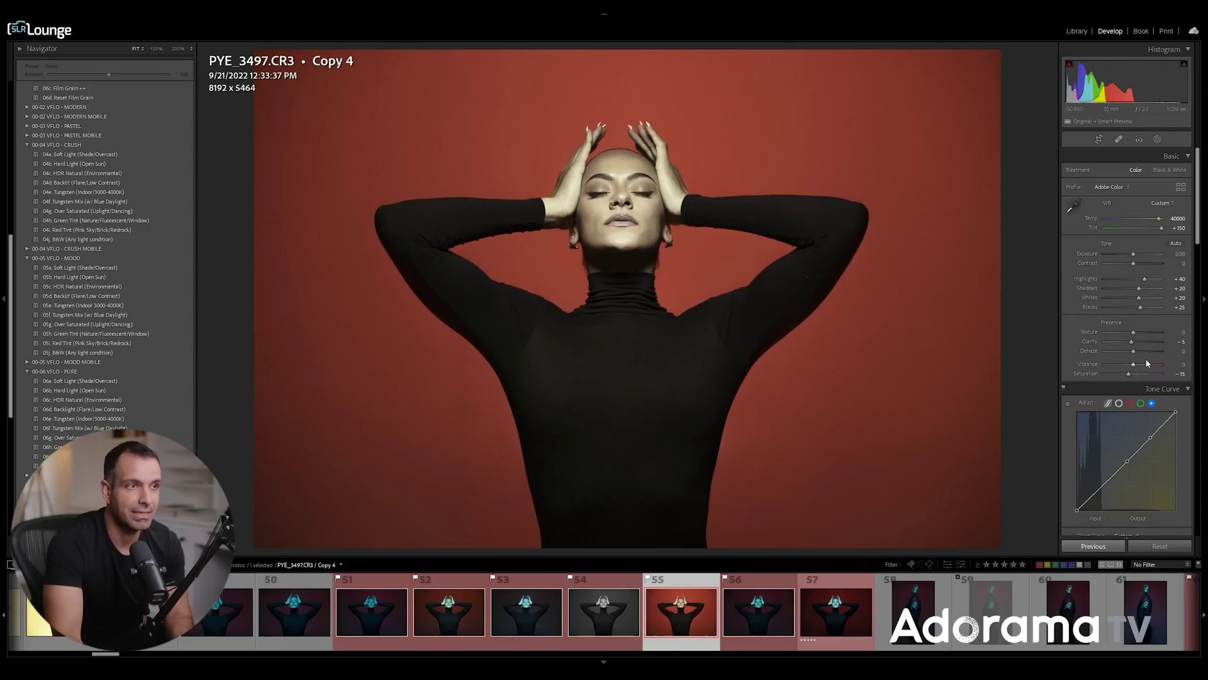
key("Down")
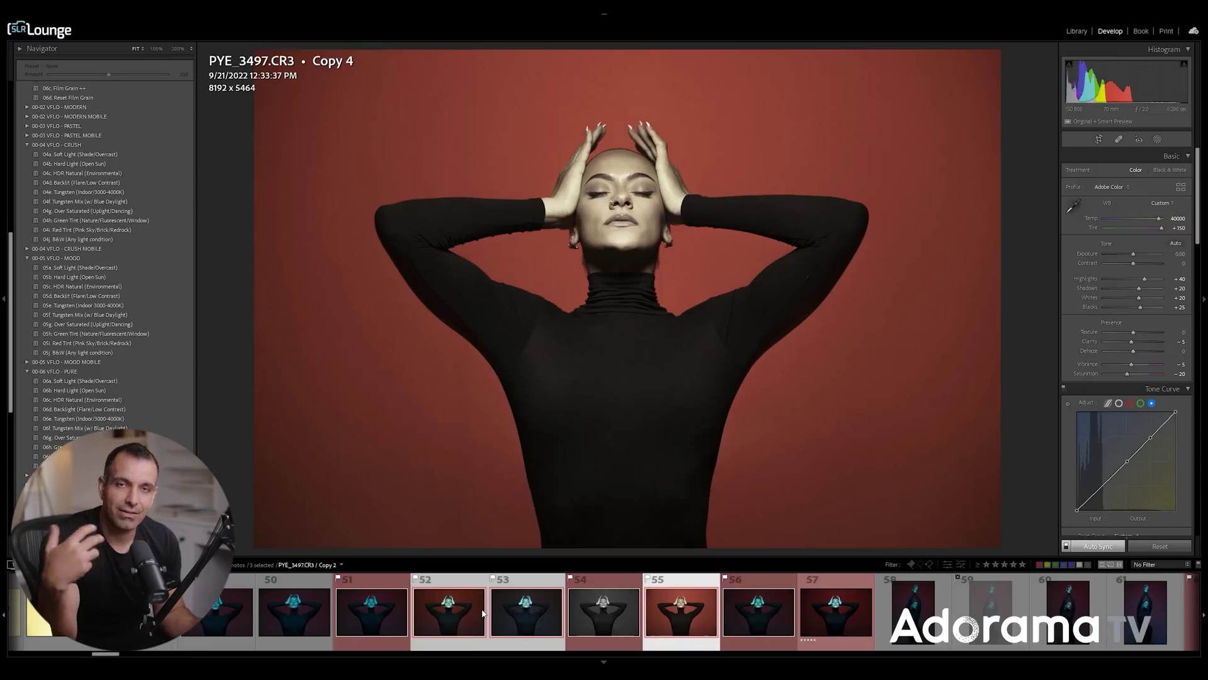
Step: Compare the three selected color versions of the portrait in Survey view with the panels hidden and the lights dimmed
key("e")
key("n")
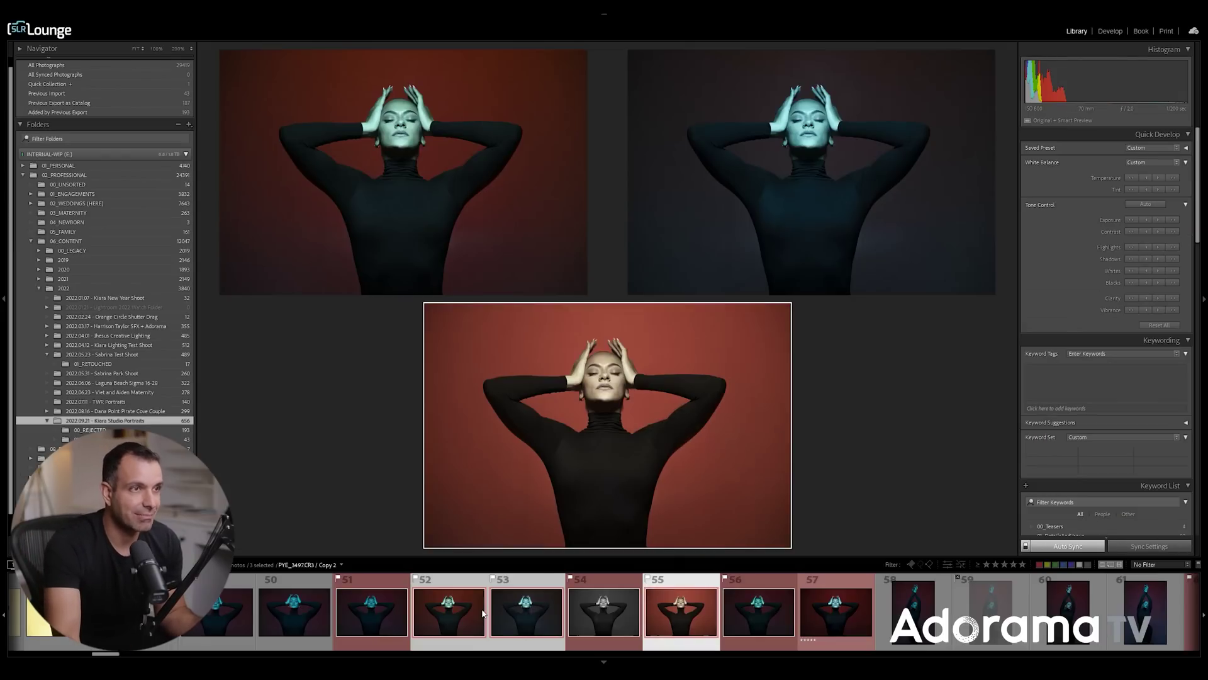
key("shift+Tab")
key("l")
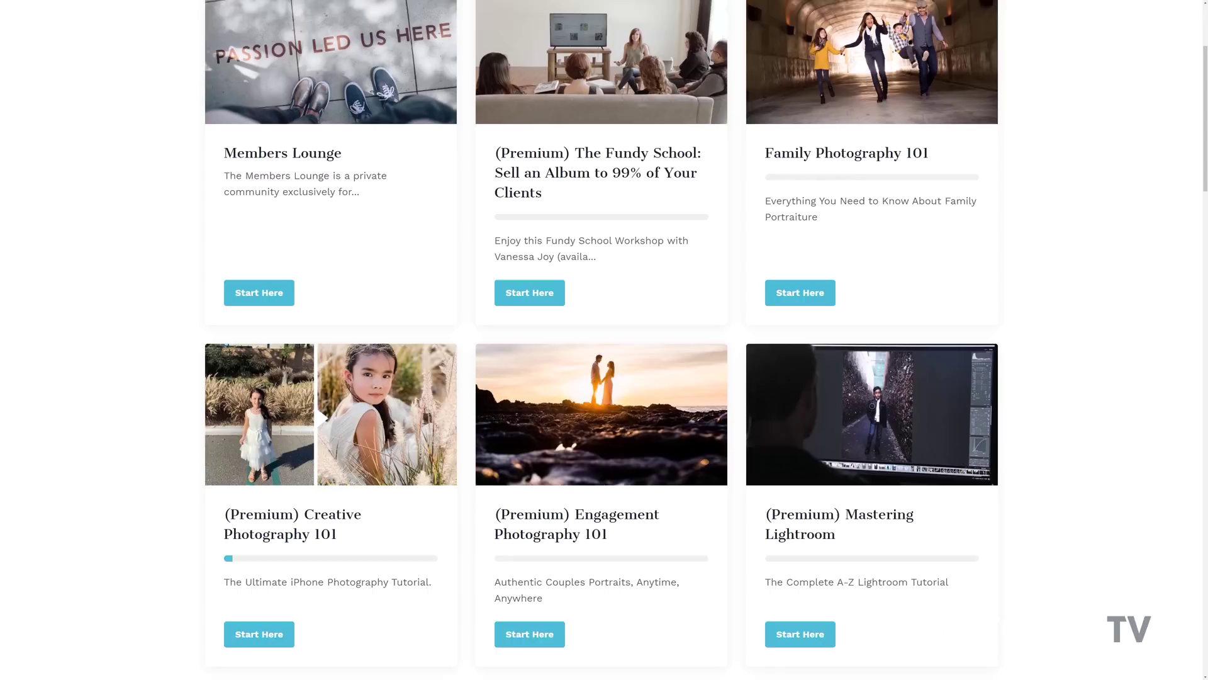
scroll(602, 340, "down", 2)
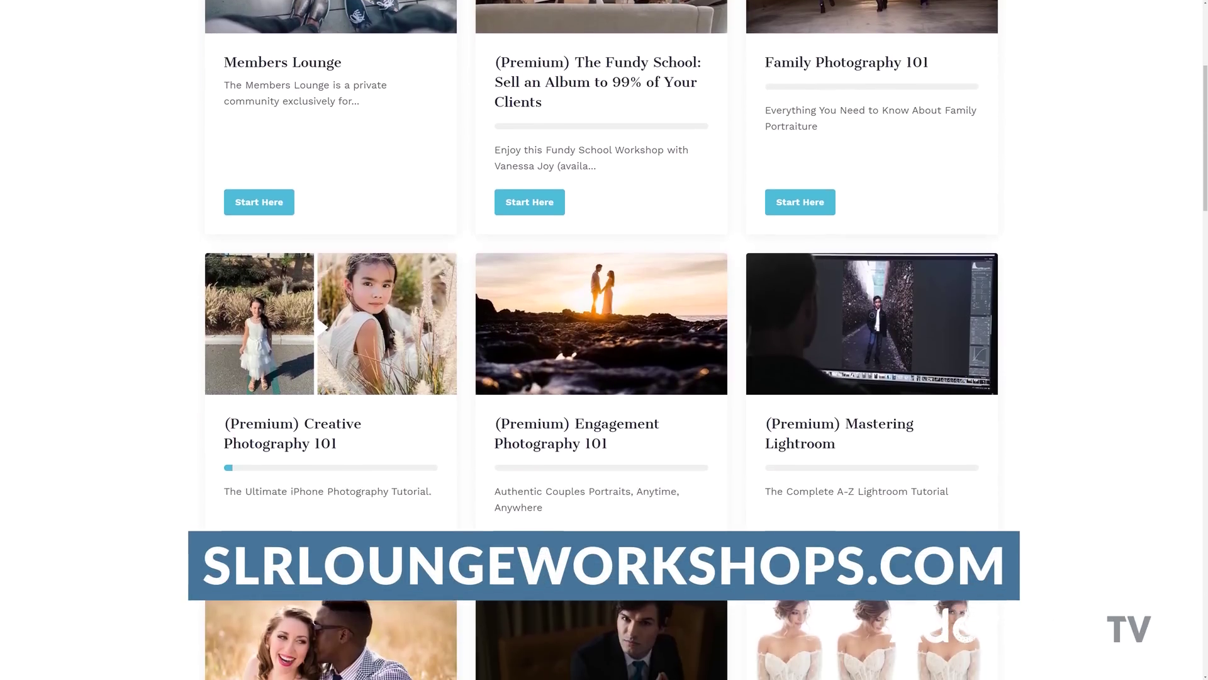